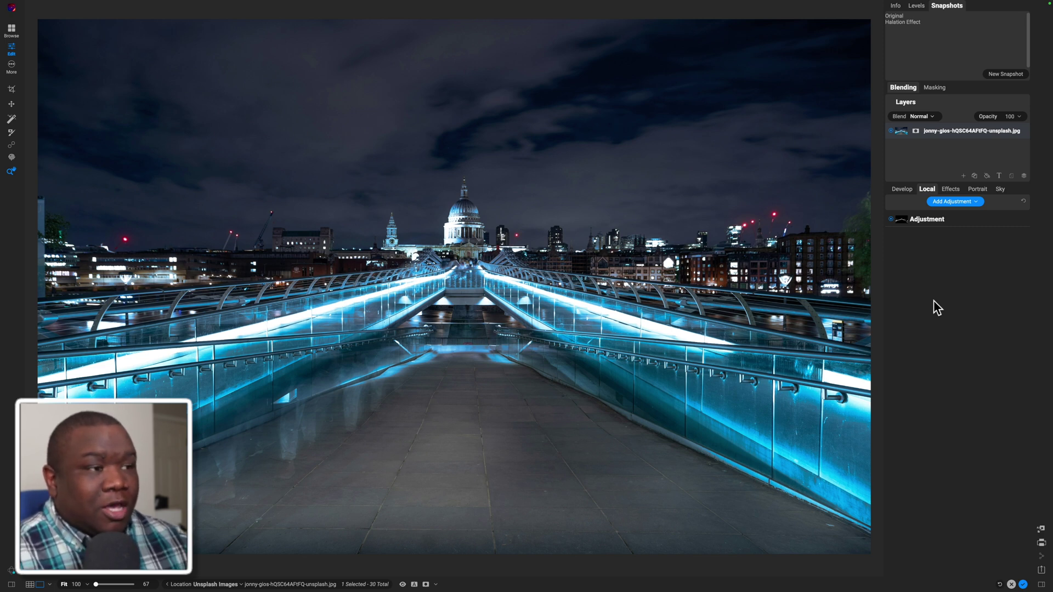
# Step: Compare the edited and original views, then revert the photo to its Original snapshot
pyautogui.press('\\')
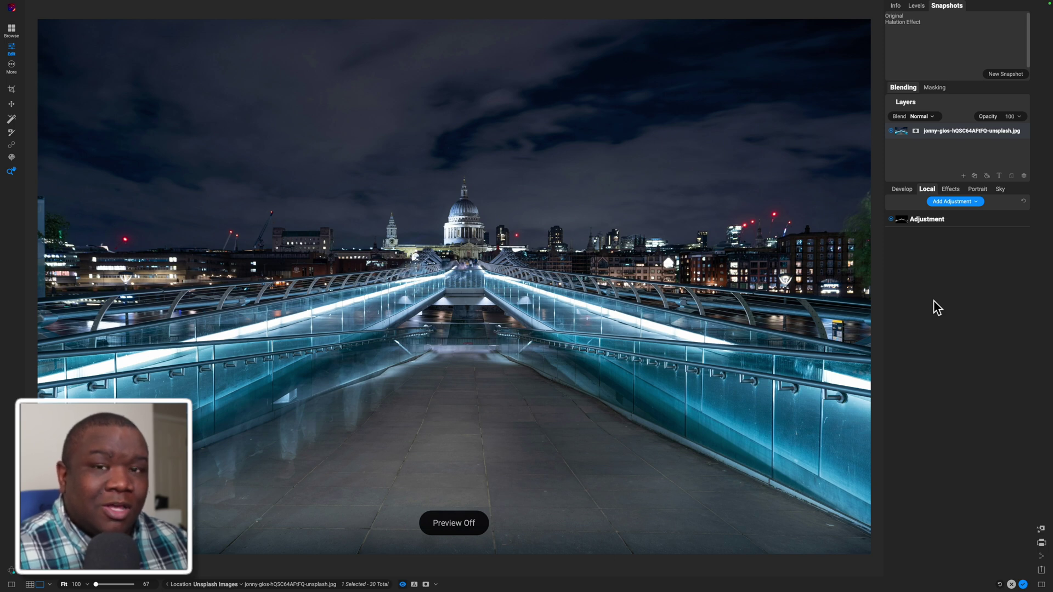
pyautogui.press('\\')
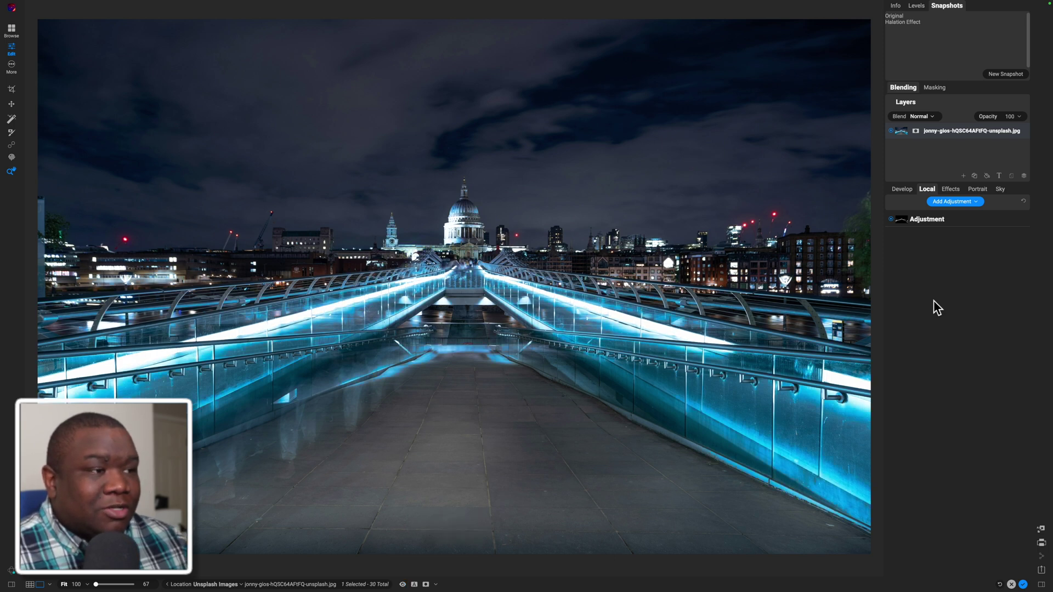
pyautogui.press('\\')
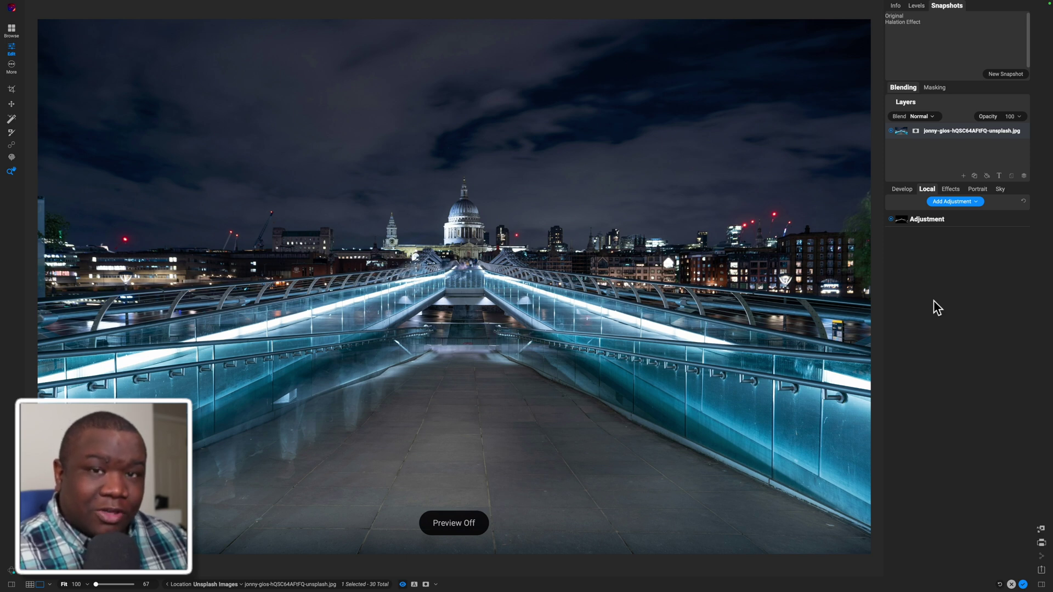
pyautogui.press('super+p')
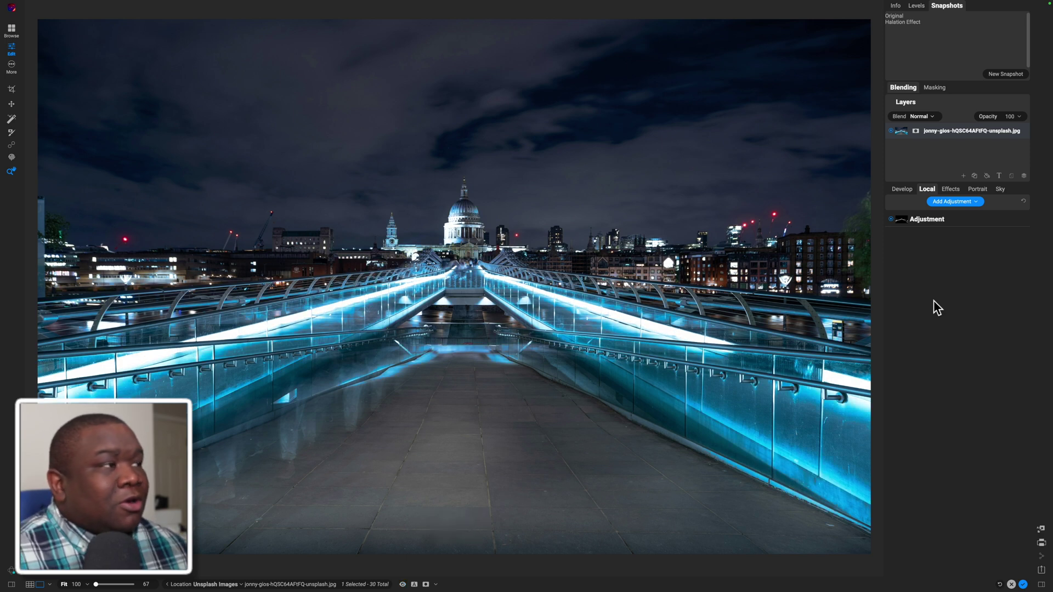
pyautogui.click(893, 16)
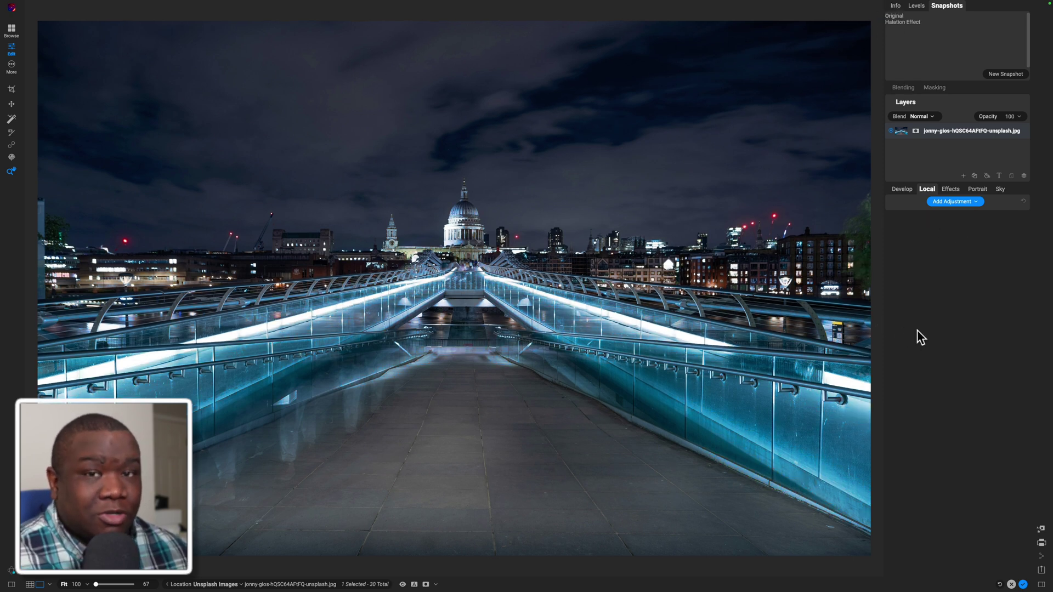
# Step: Add a Gaussian Blur filter at amount 30 in Effects
pyautogui.click(949, 187)
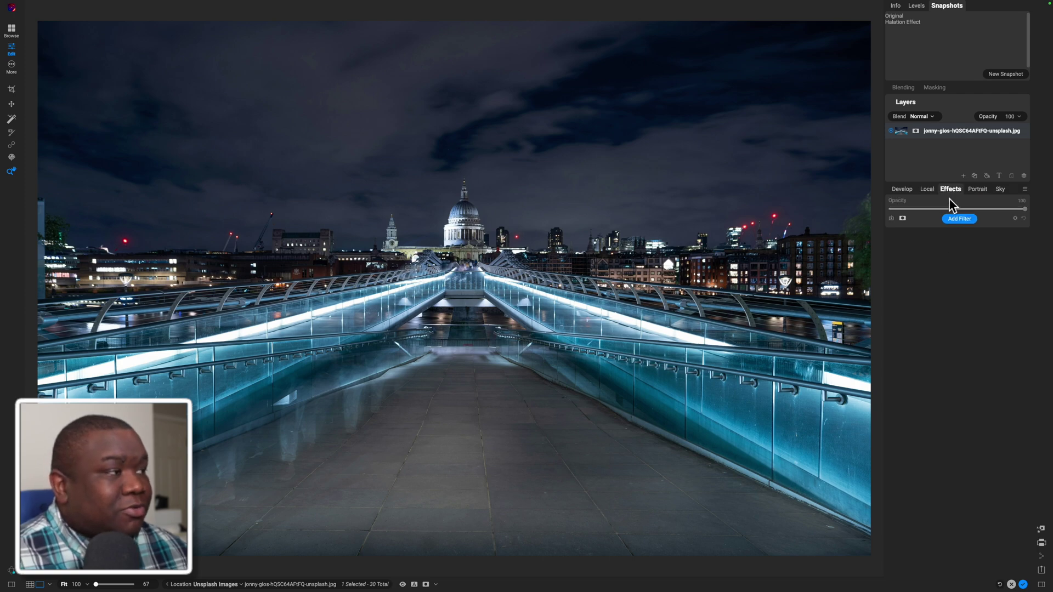
pyautogui.click(954, 219)
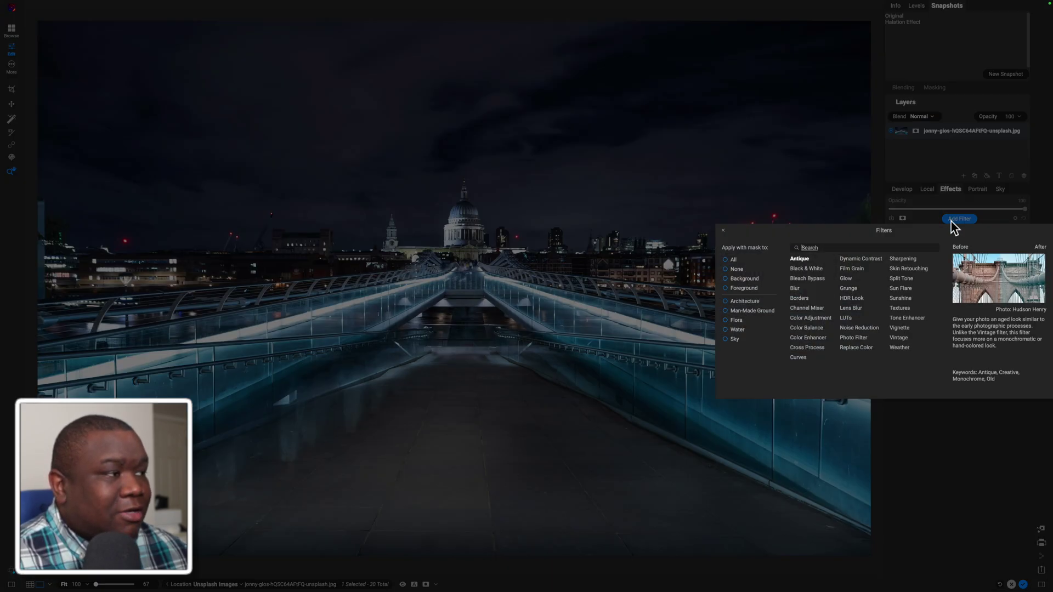
pyautogui.click(795, 289)
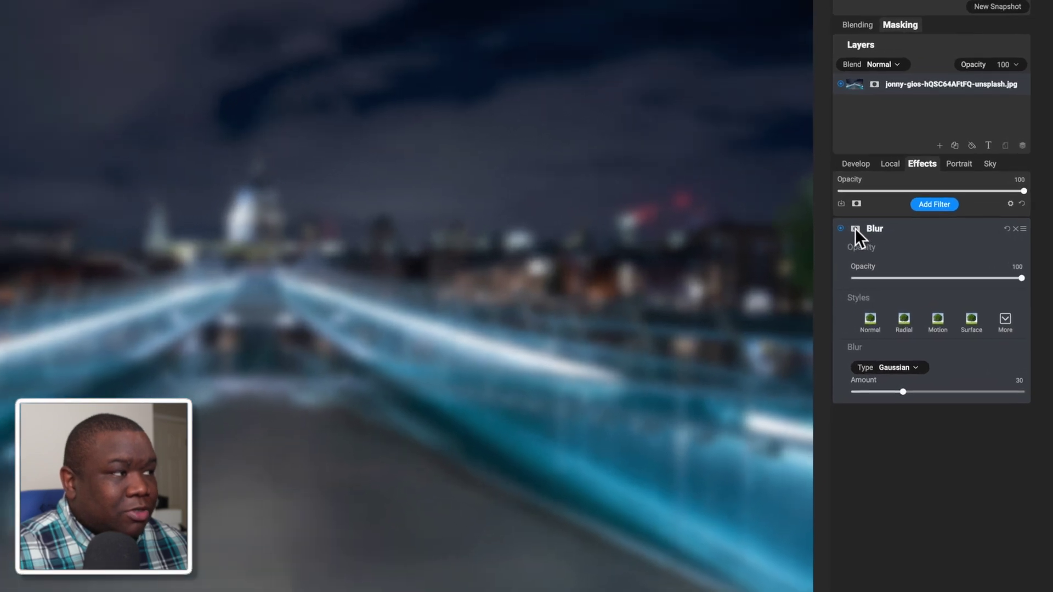
# Step: Create a luminosity mask on the blur and display it in black and white
pyautogui.rightClick(855, 228)
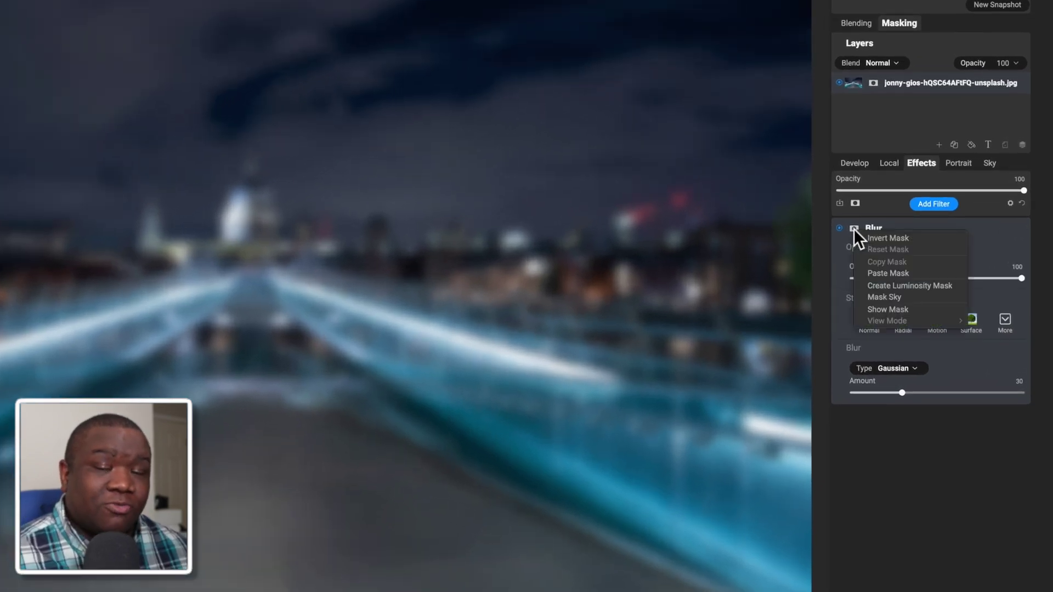
pyautogui.click(933, 285)
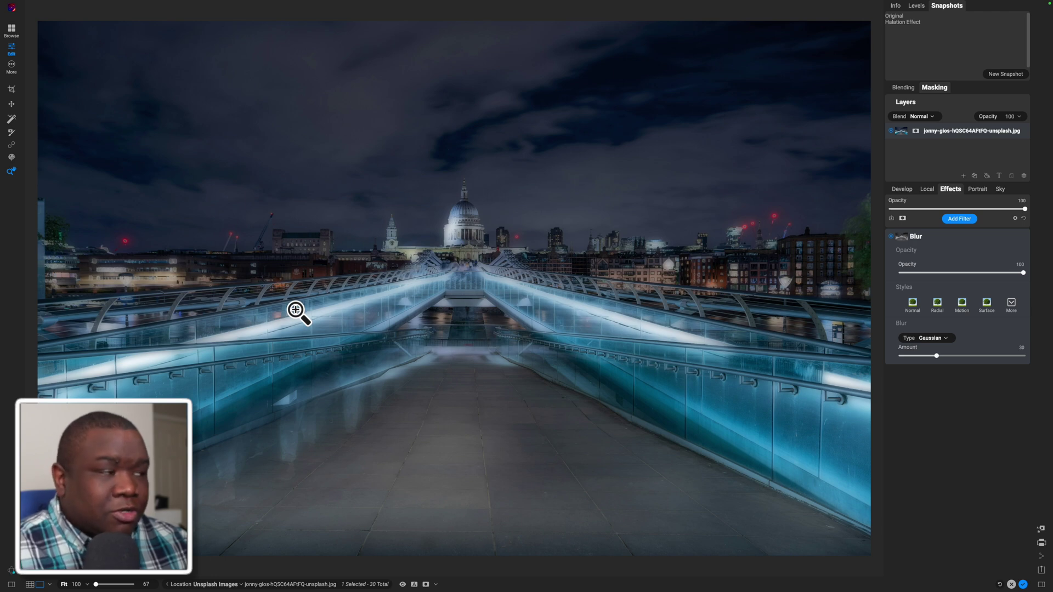
pyautogui.press('super+m')
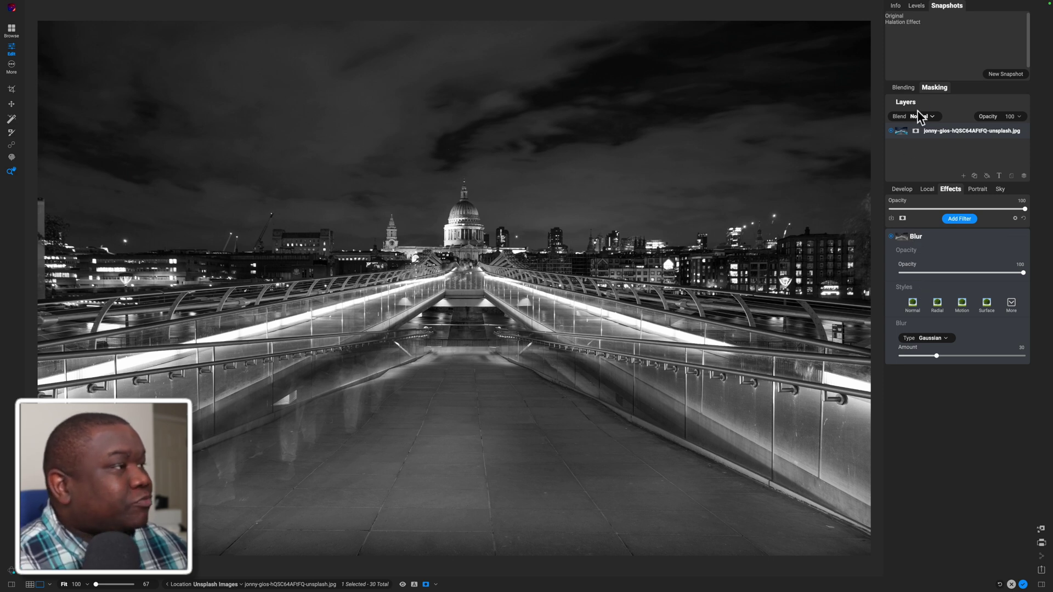
# Step: Drag the mask's Window slider handles to cover only the bright railings, dome and city lights
pyautogui.click(932, 88)
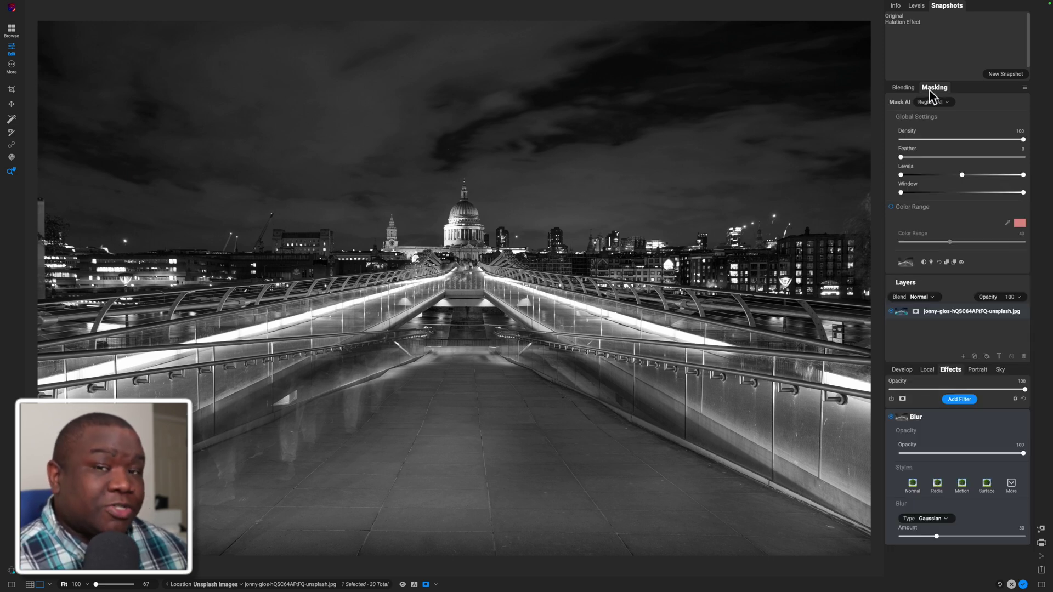
pyautogui.click(902, 193)
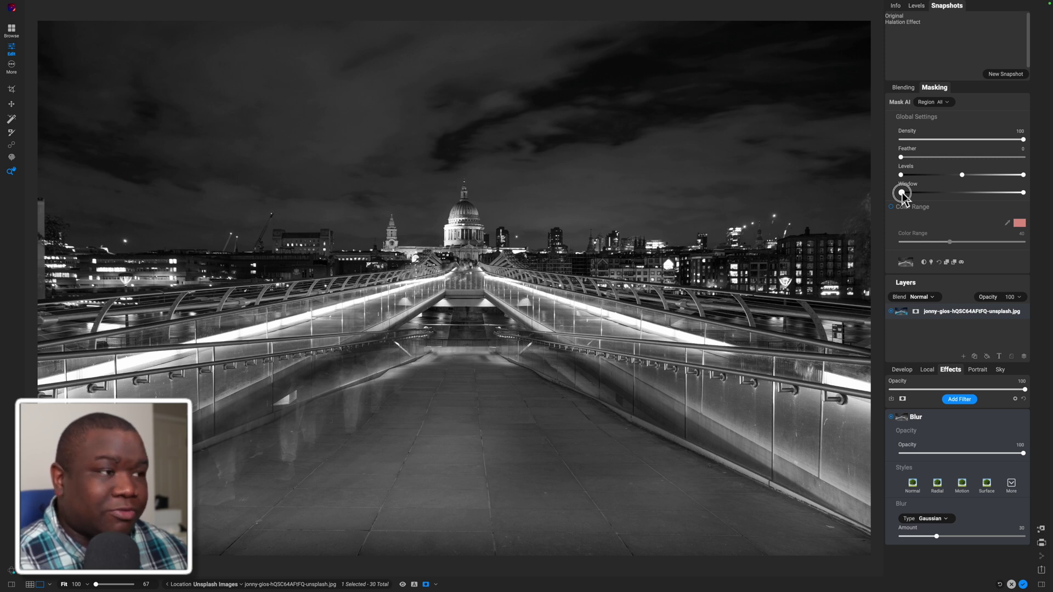
pyautogui.moveTo(902, 193); pyautogui.dragTo(955, 193)
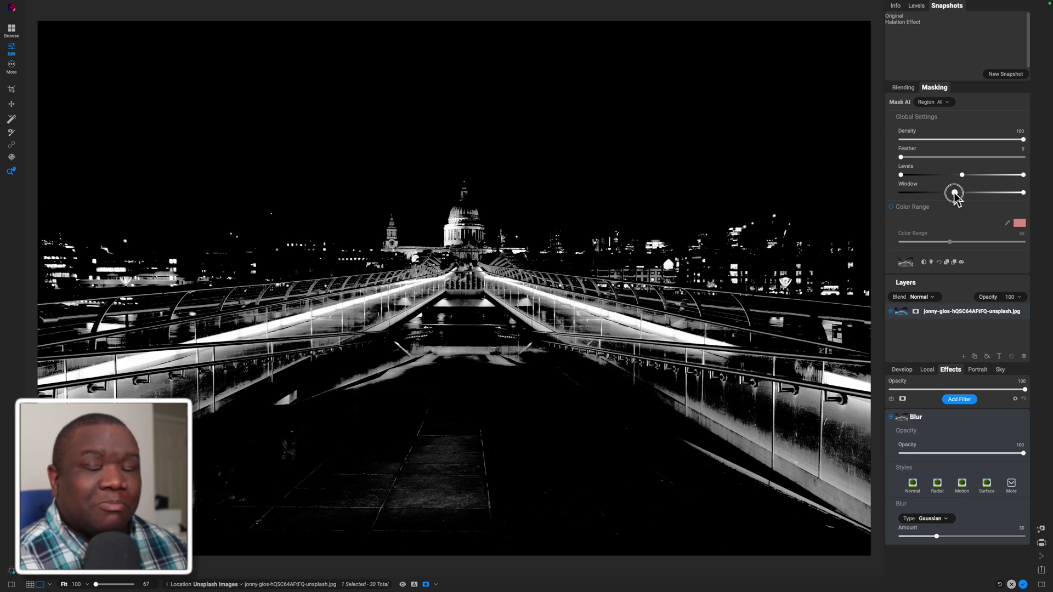
pyautogui.moveTo(954, 193); pyautogui.dragTo(1012, 195)
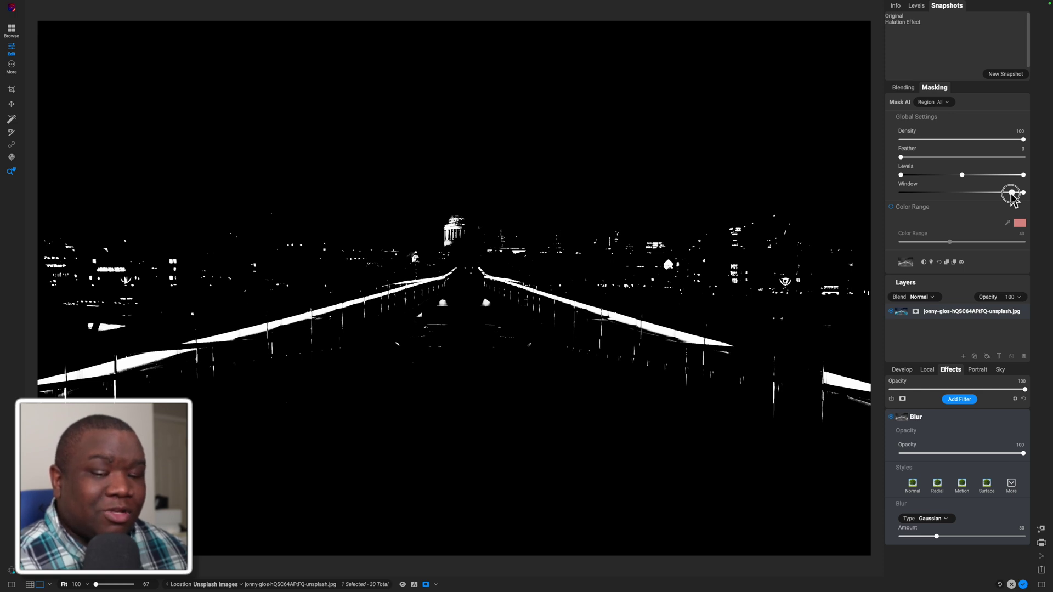
pyautogui.moveTo(1012, 195); pyautogui.dragTo(967, 197)
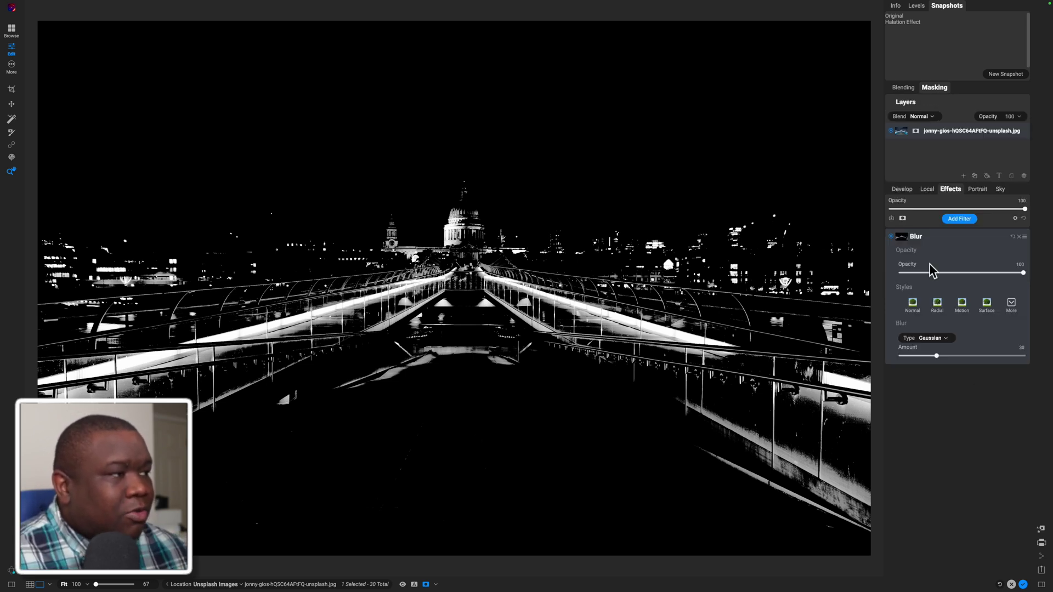
# Step: Set the Blur filter's blend mode to Screen, showing the full-colour photo again
pyautogui.click(903, 88)
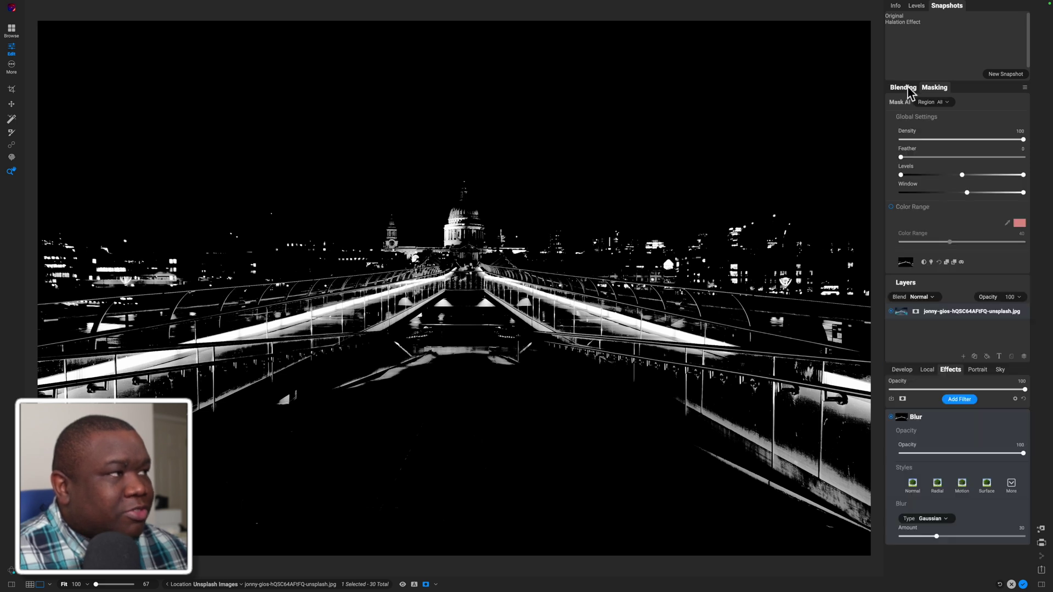
pyautogui.click(908, 88)
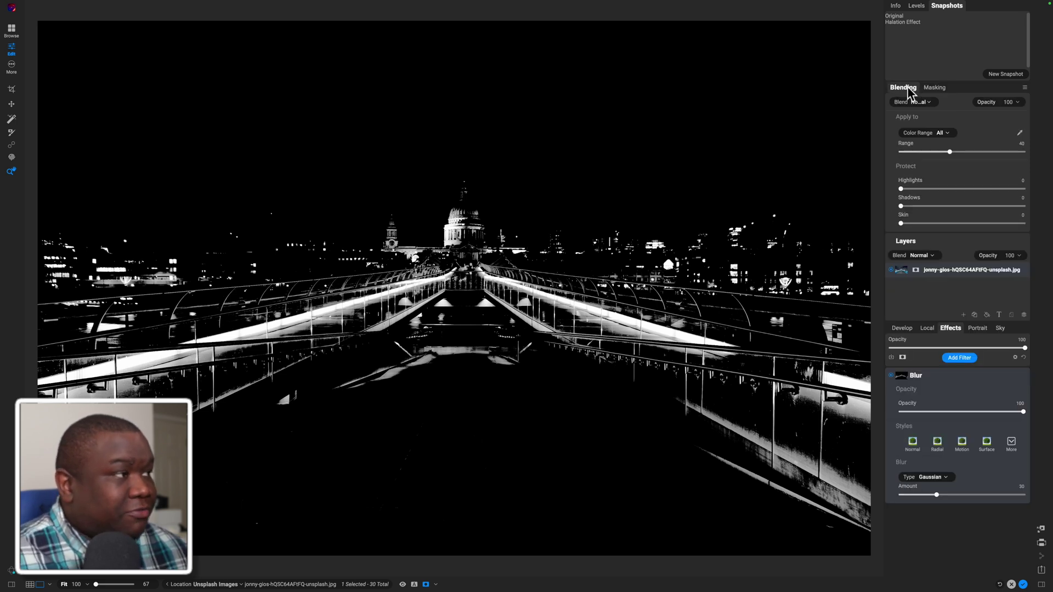
pyautogui.click(918, 103)
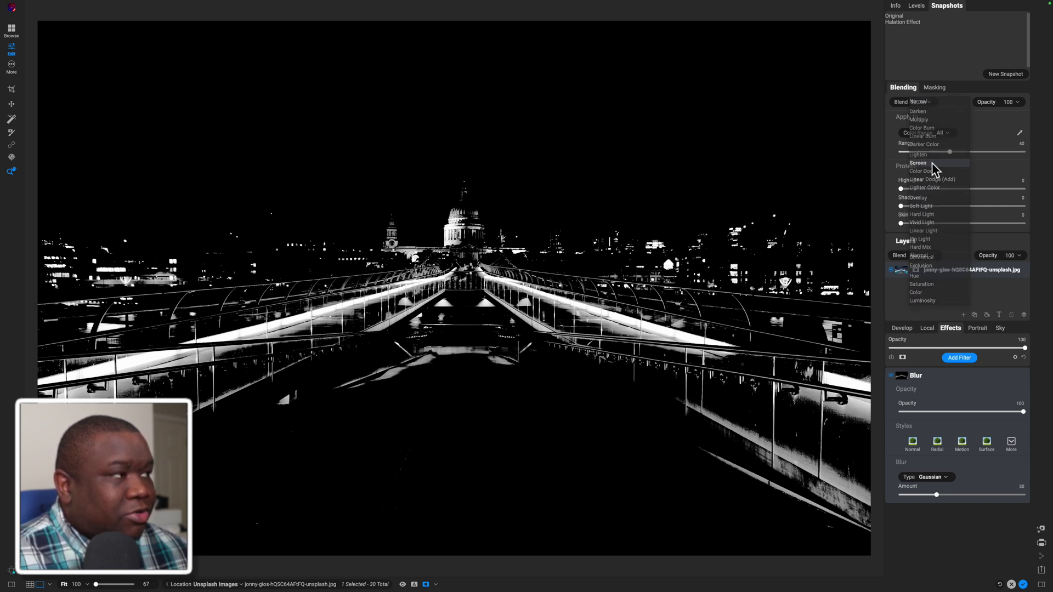
pyautogui.click(933, 164)
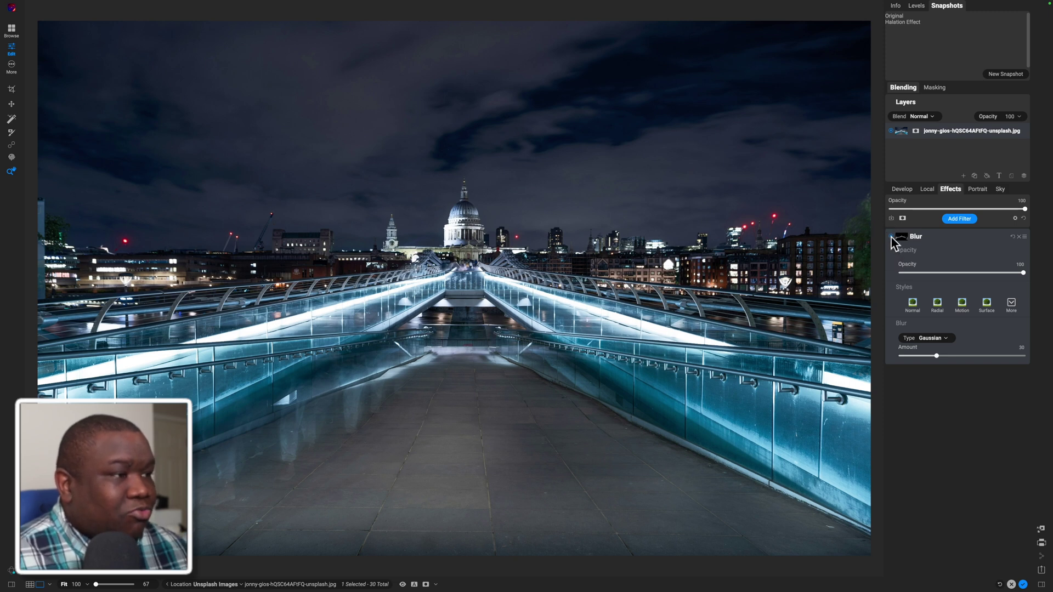
pyautogui.click(891, 237)
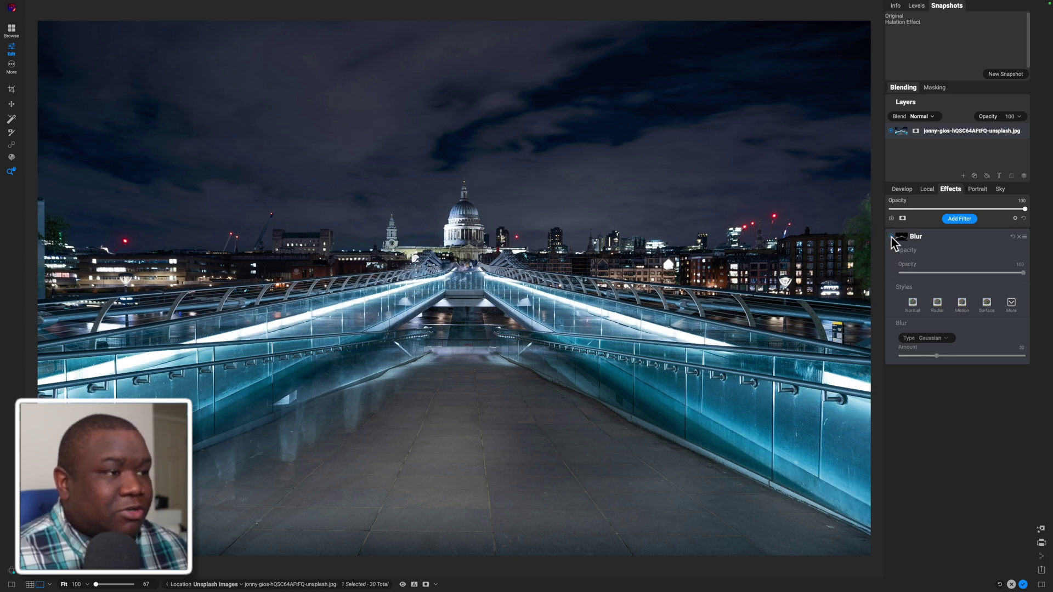
pyautogui.click(891, 238)
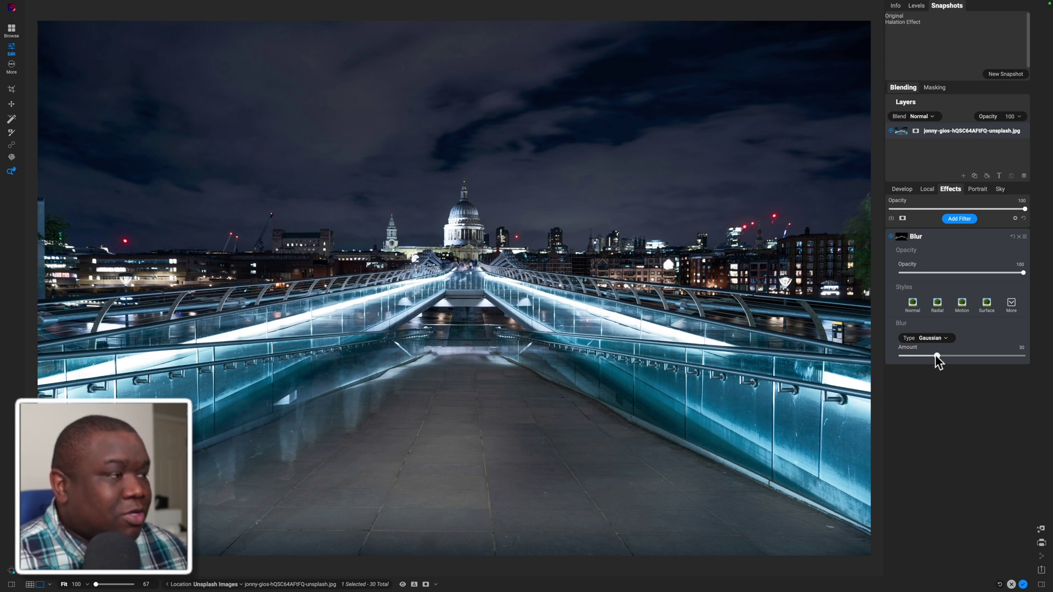
pyautogui.moveTo(938, 359)
pyautogui.mouseDown()
pyautogui.moveTo(916, 357)
pyautogui.moveTo(969, 356)
pyautogui.moveTo(928, 357)
pyautogui.moveTo(950, 358)
pyautogui.moveTo(930, 346)
pyautogui.mouseUp()
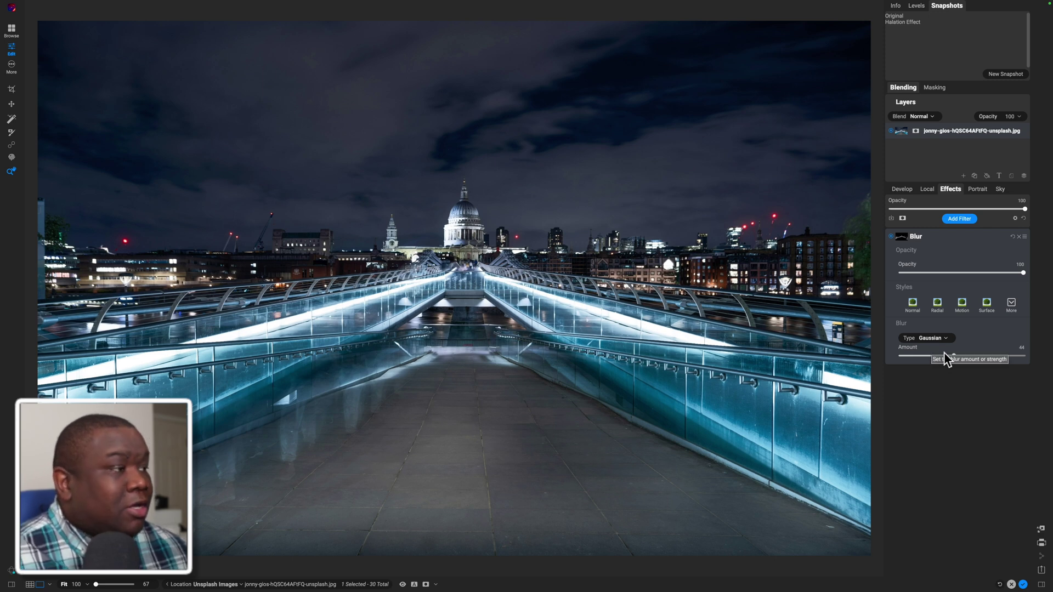
pyautogui.moveTo(953, 355)
pyautogui.mouseDown()
pyautogui.moveTo(923, 357)
pyautogui.moveTo(982, 357)
pyautogui.moveTo(935, 357)
pyautogui.mouseUp()
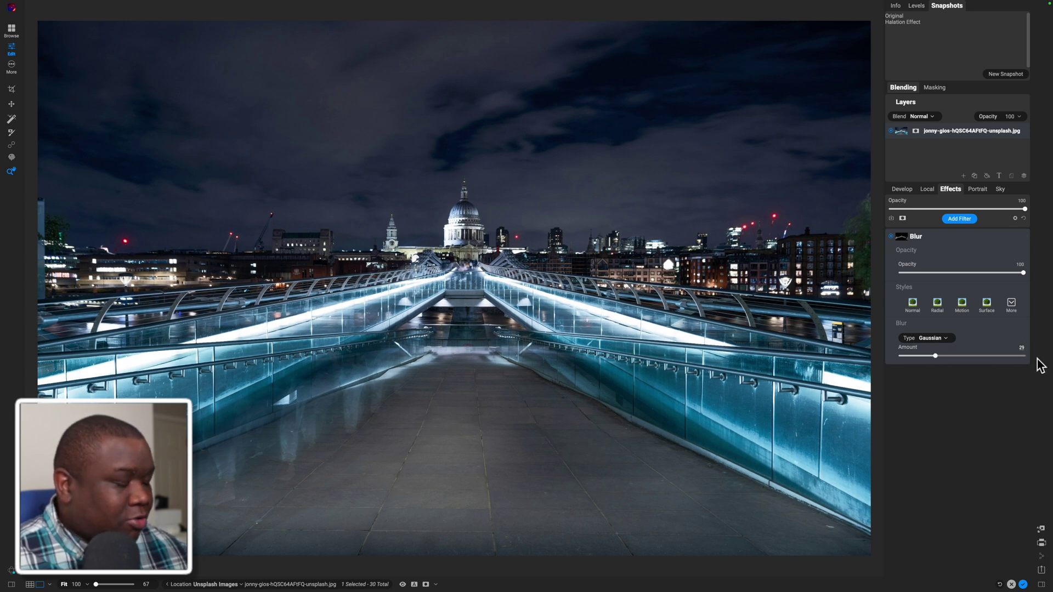
pyautogui.write('30')
pyautogui.press('Return')
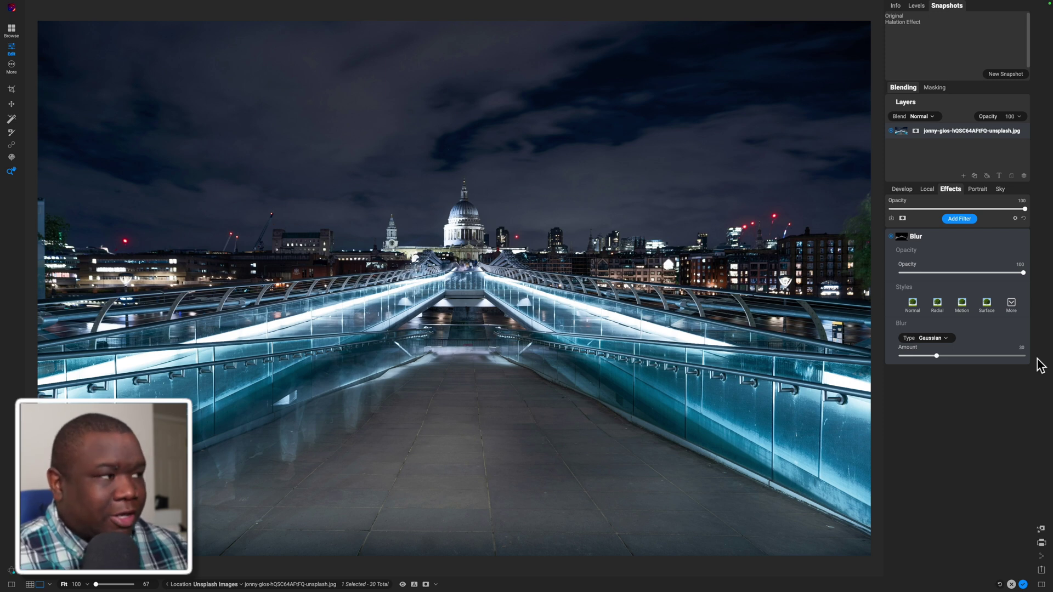
# Step: Collapse the Blur filter and add a new local Adjustment layer
pyautogui.click(957, 238)
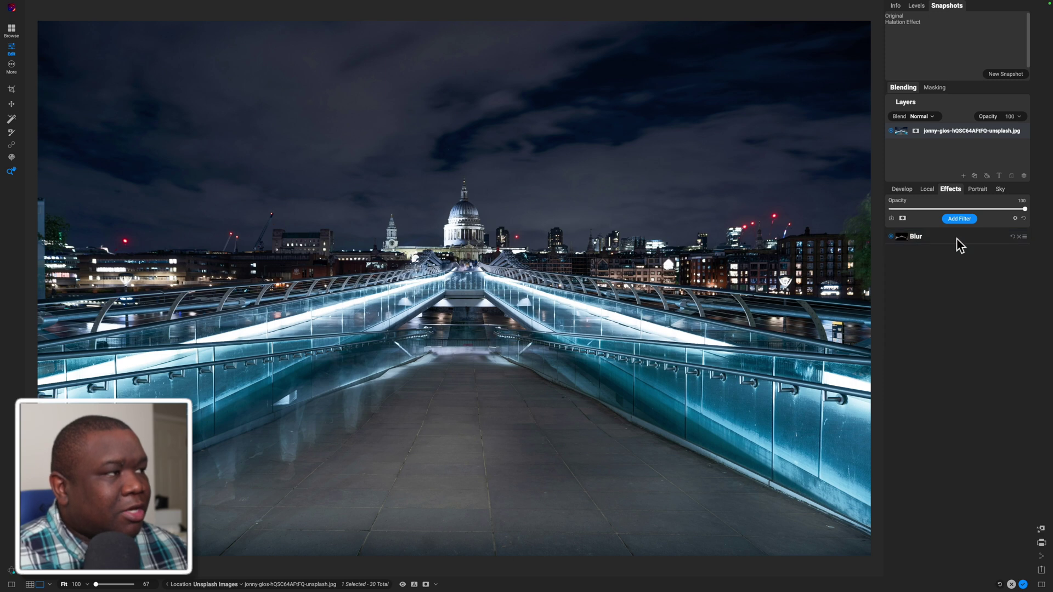
pyautogui.click(926, 192)
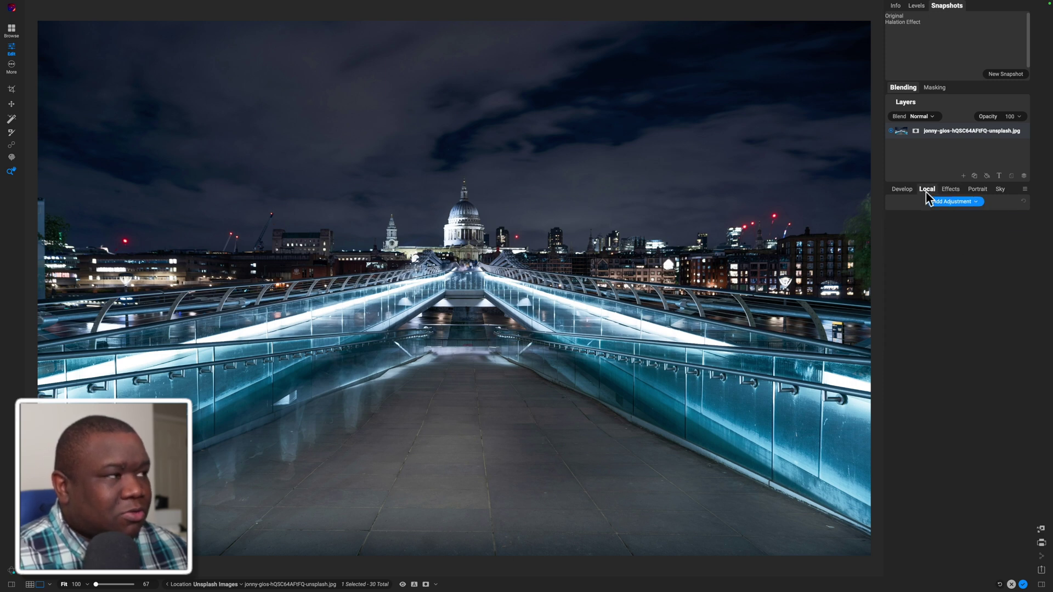
pyautogui.click(962, 203)
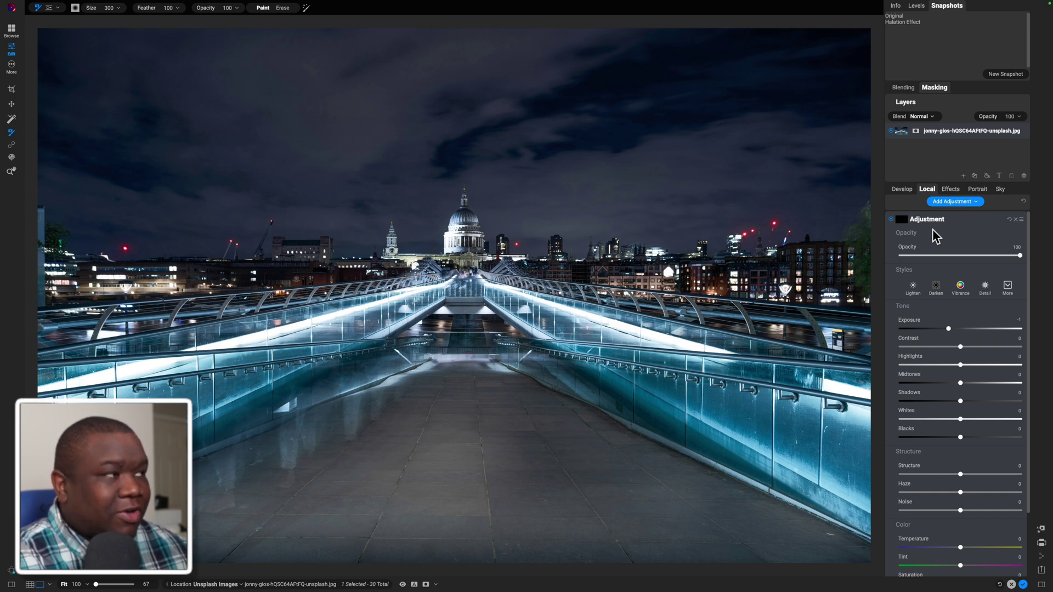
# Step: Set the local Adjustment's blend mode to Overlay
pyautogui.click(904, 89)
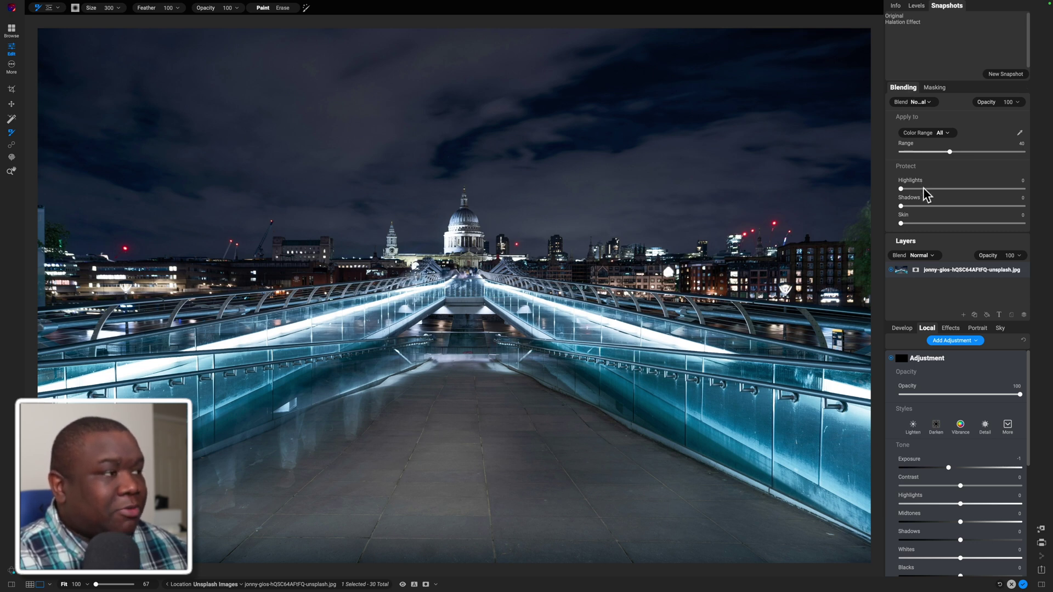
pyautogui.click(927, 116)
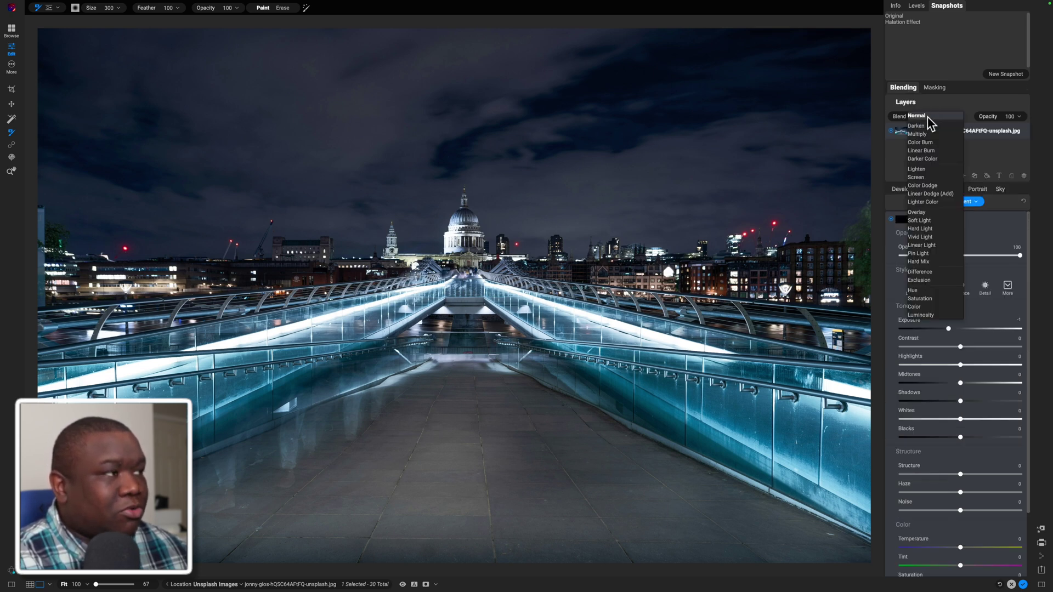
pyautogui.click(926, 103)
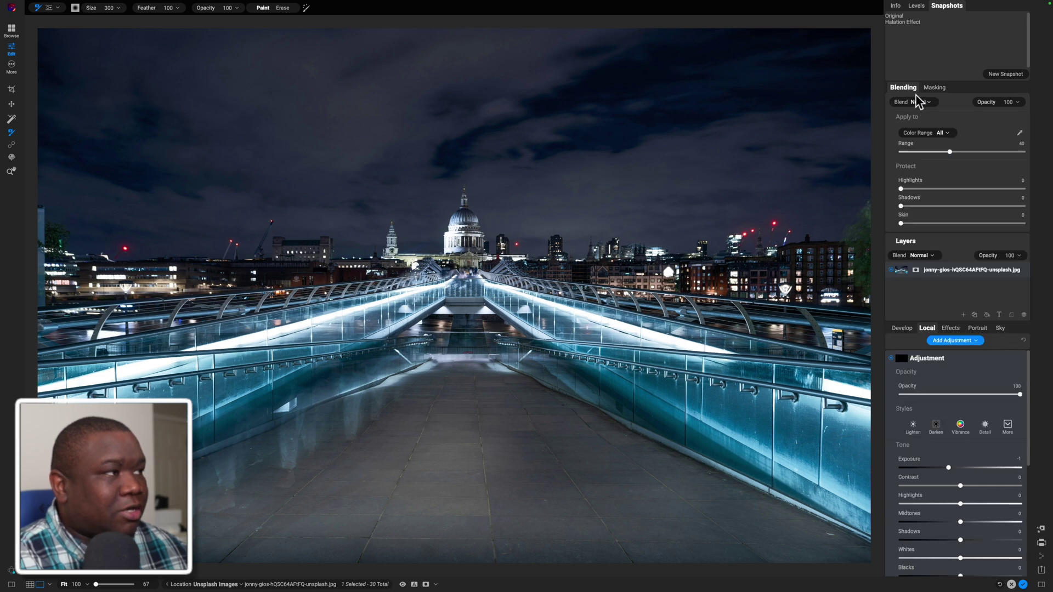
pyautogui.click(926, 105)
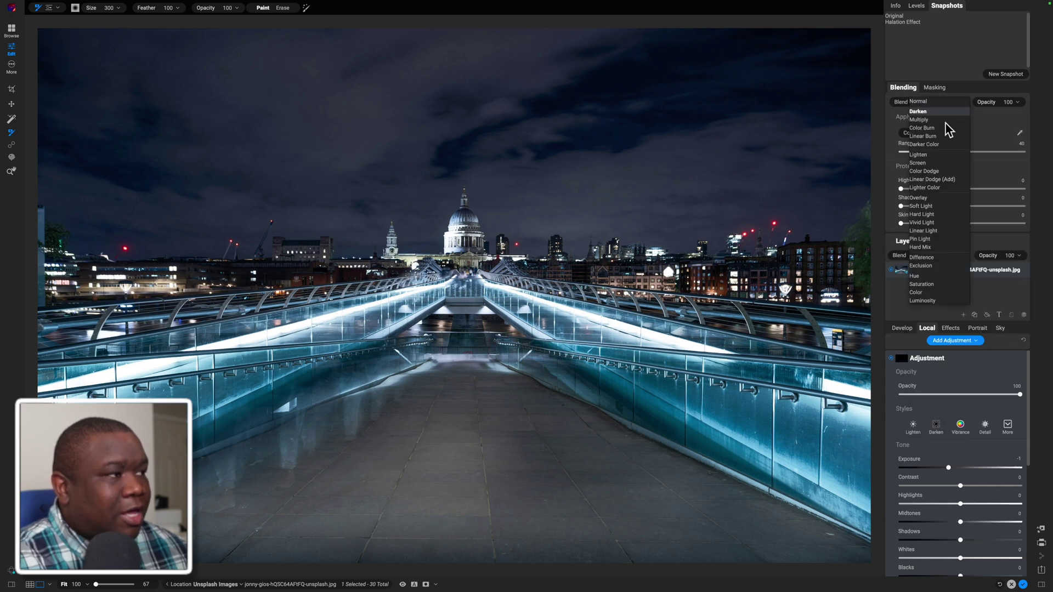
pyautogui.click(936, 198)
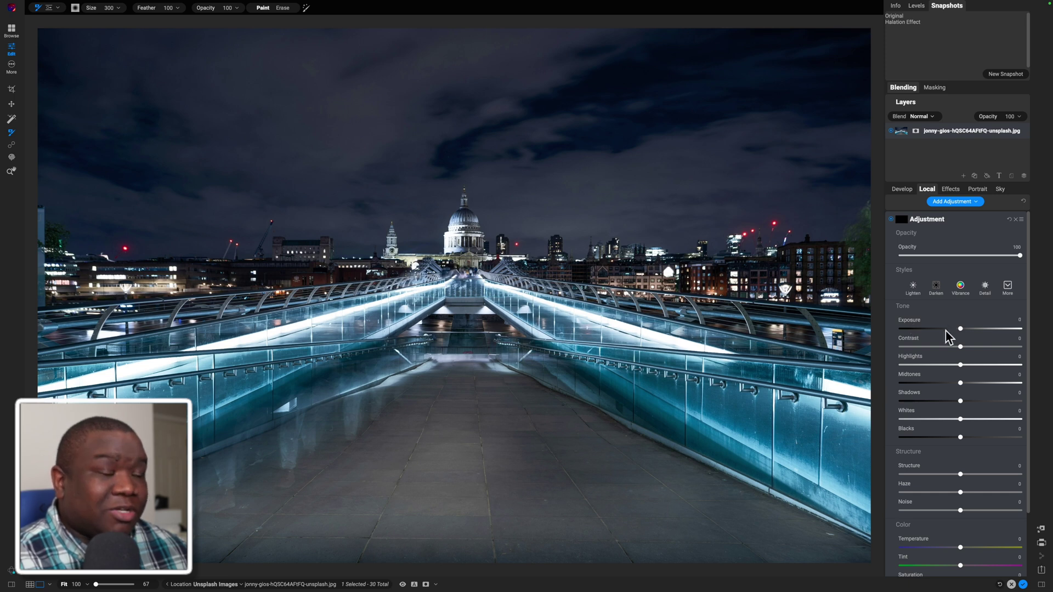
pyautogui.moveTo(1030, 262); pyautogui.dragTo(1027, 343)
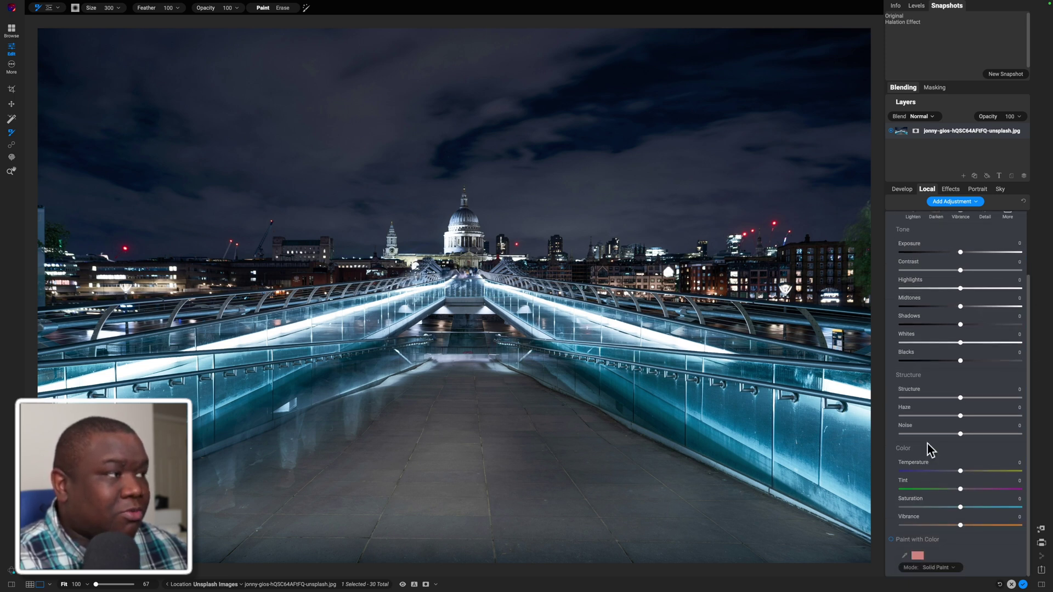
# Step: Enable Paint with Color using red, then return to the Effects panel with the Blur filter
pyautogui.click(891, 540)
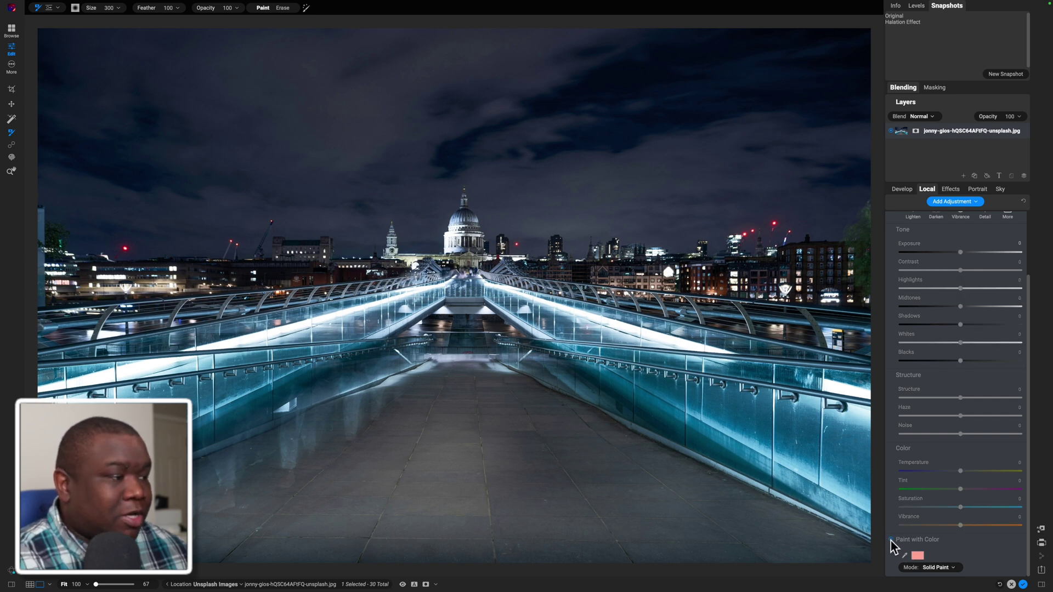
pyautogui.click(918, 555)
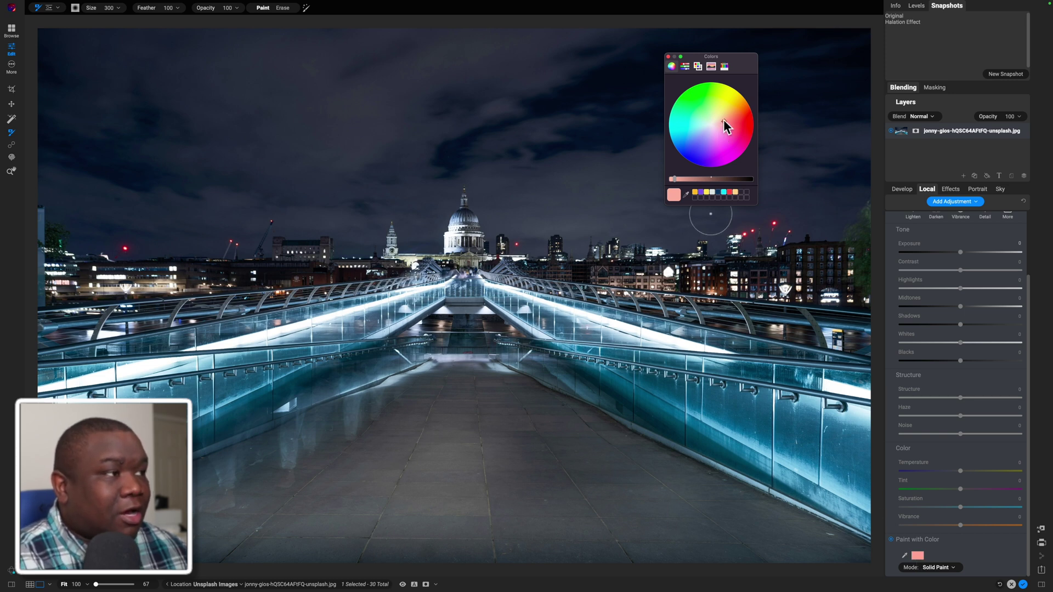
pyautogui.moveTo(723, 120); pyautogui.dragTo(751, 129)
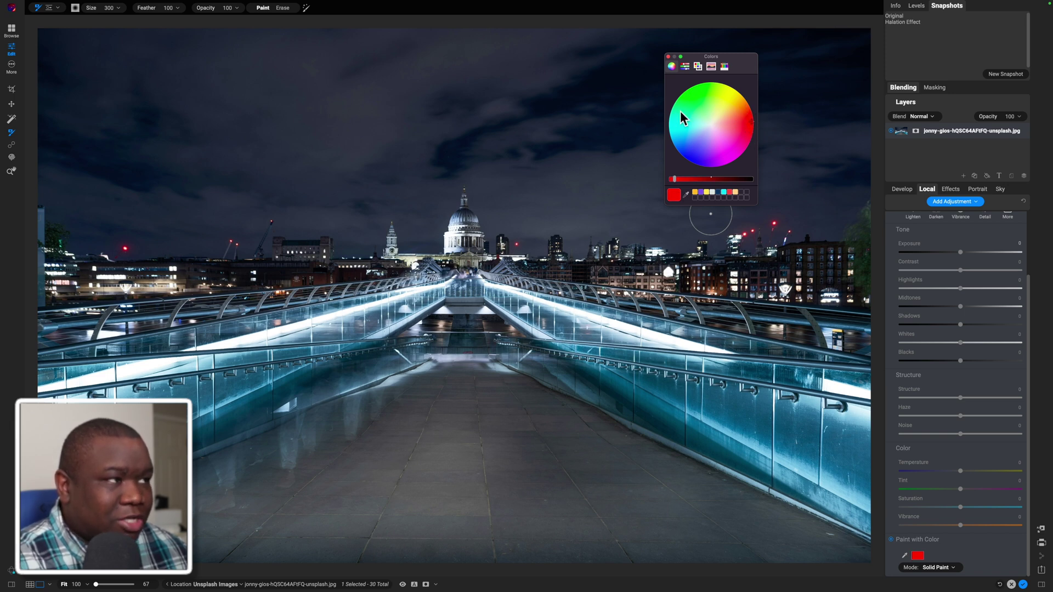
pyautogui.click(668, 57)
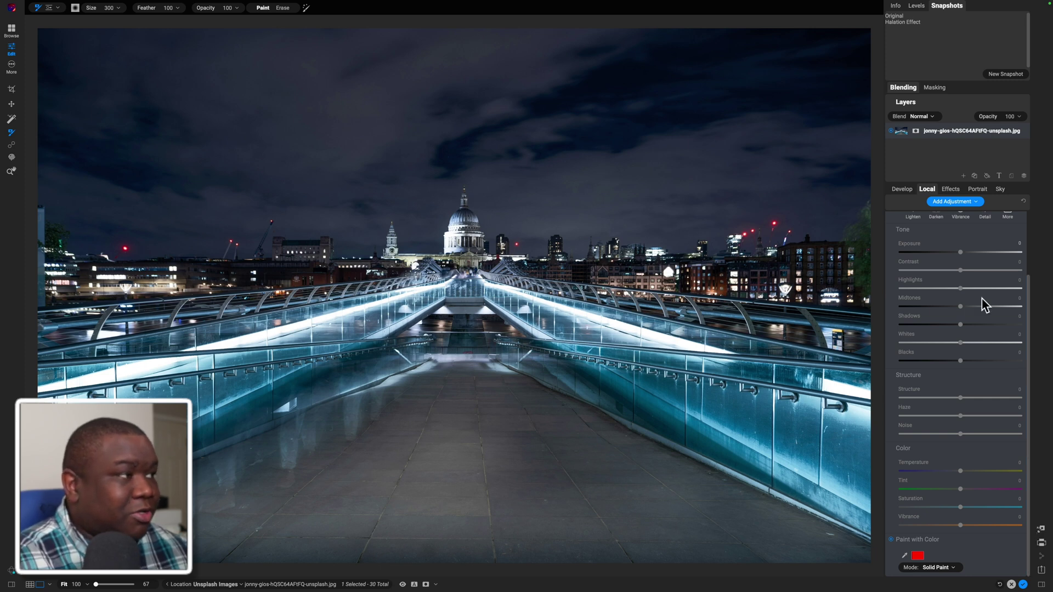
pyautogui.click(950, 190)
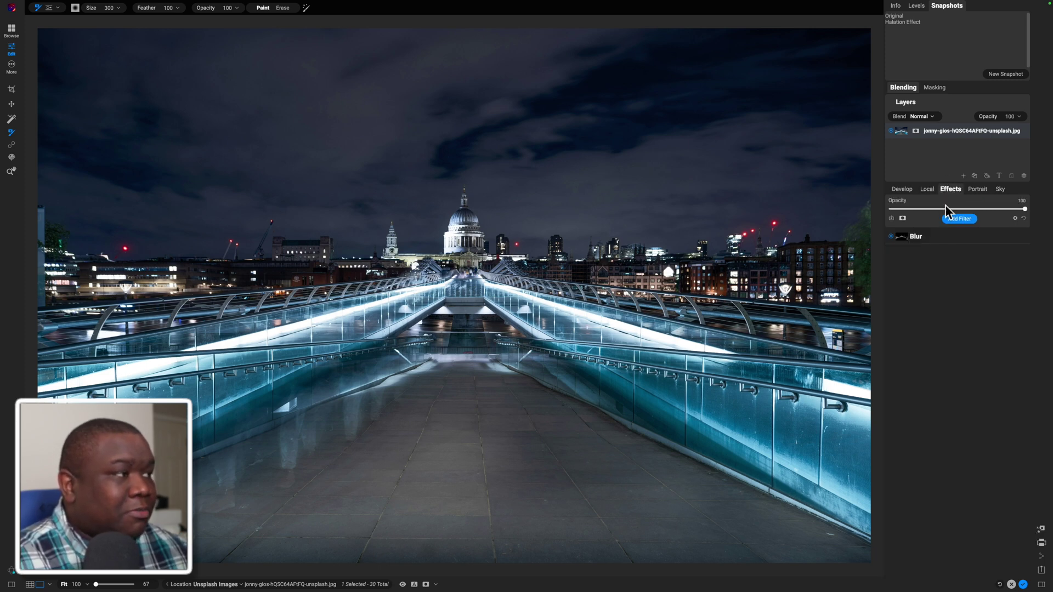
# Step: Copy the Blur filter's mask and paste it onto the local Adjustment
pyautogui.rightClick(903, 238)
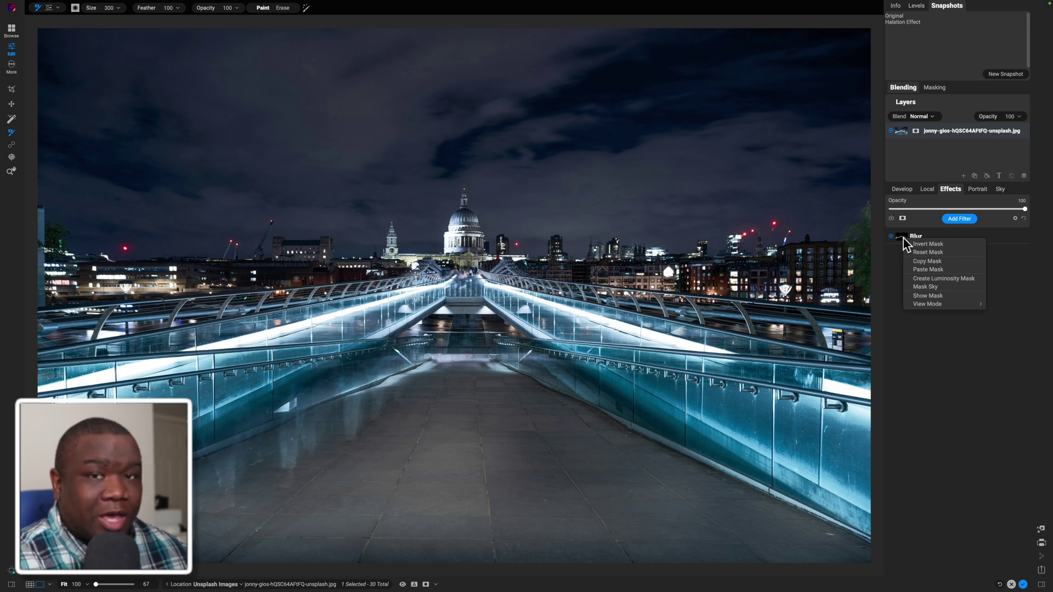
pyautogui.click(941, 261)
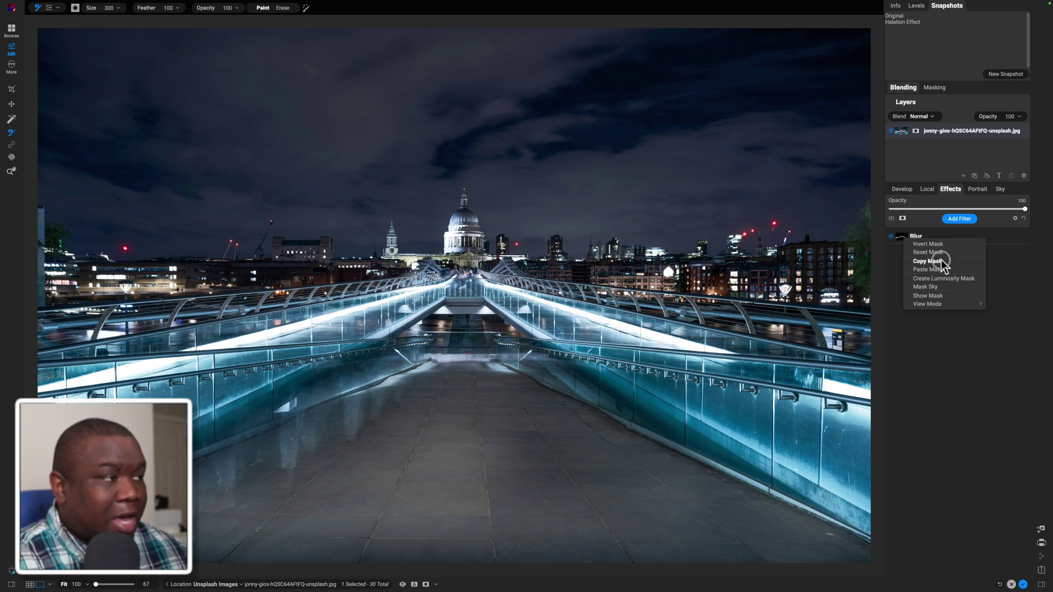
pyautogui.click(928, 190)
pyautogui.click(1029, 292)
pyautogui.moveTo(1030, 292); pyautogui.dragTo(1024, 226)
pyautogui.click(898, 221)
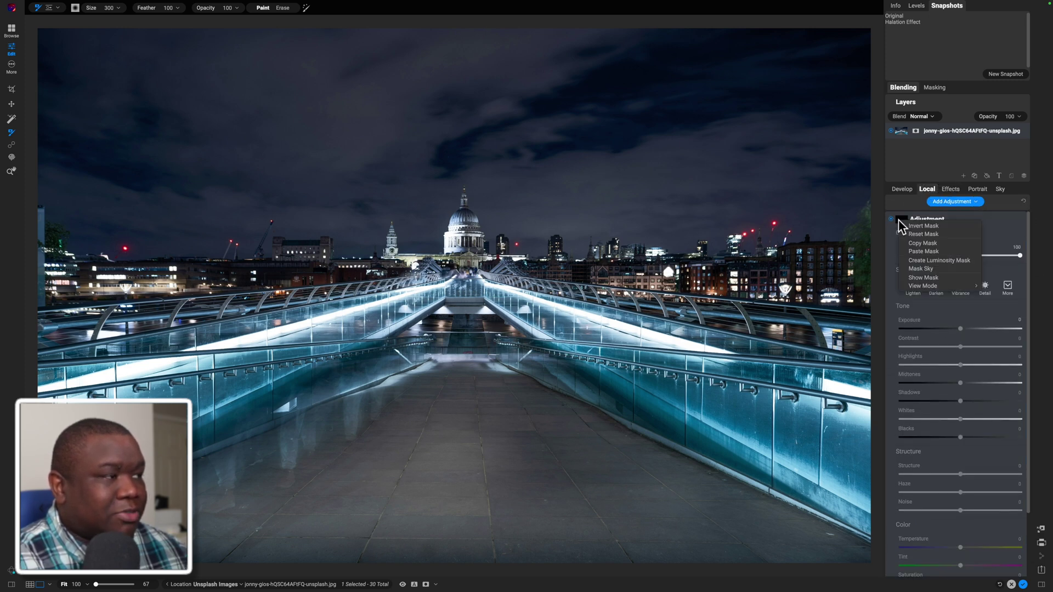
pyautogui.click(933, 251)
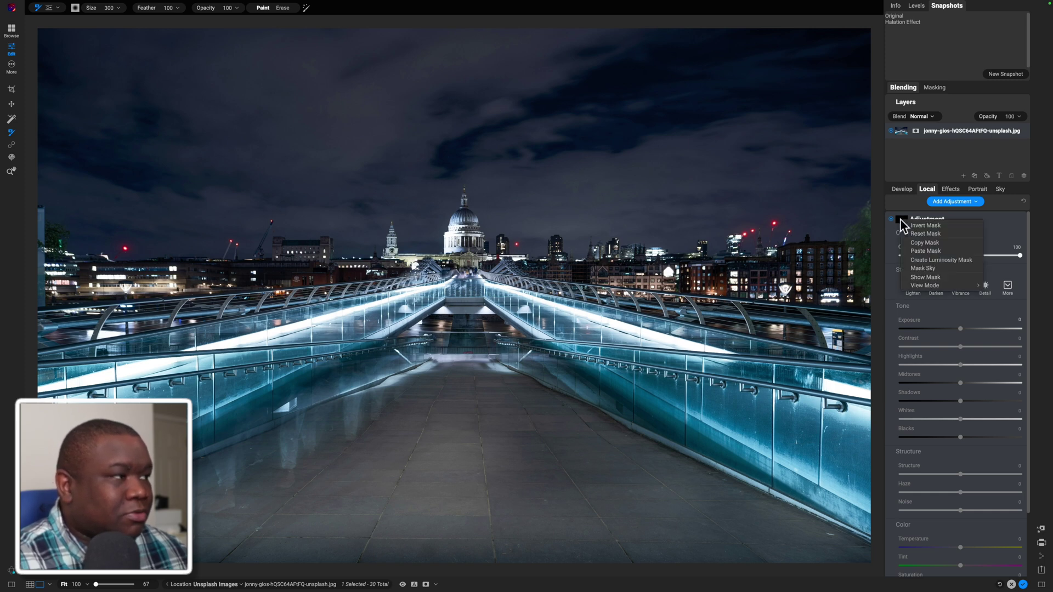
pyautogui.click(933, 249)
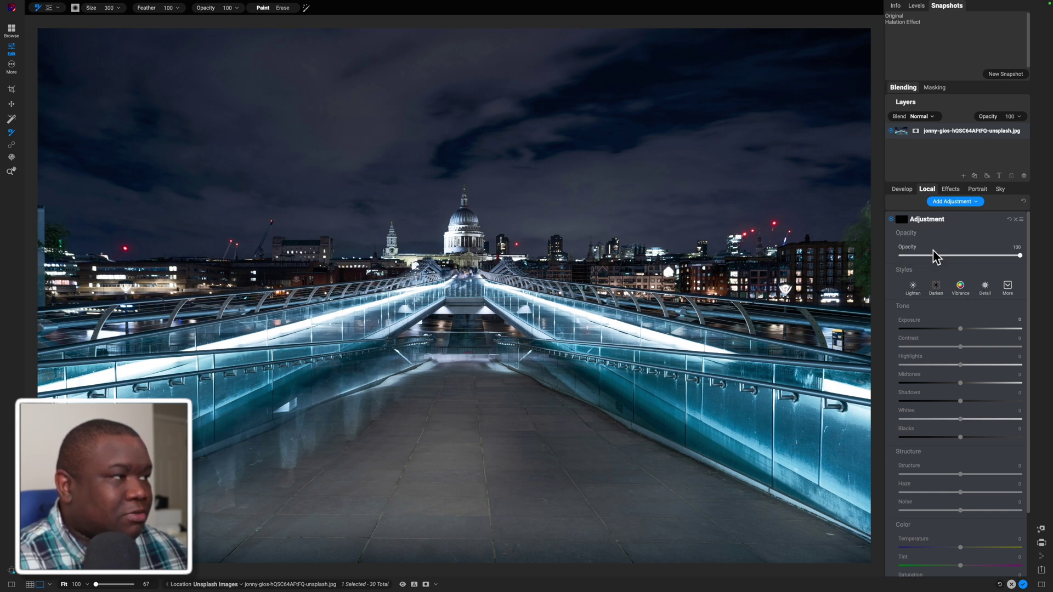
# Step: Copy the Blur mask again and paste it onto the Adjustment once more
pyautogui.click(950, 189)
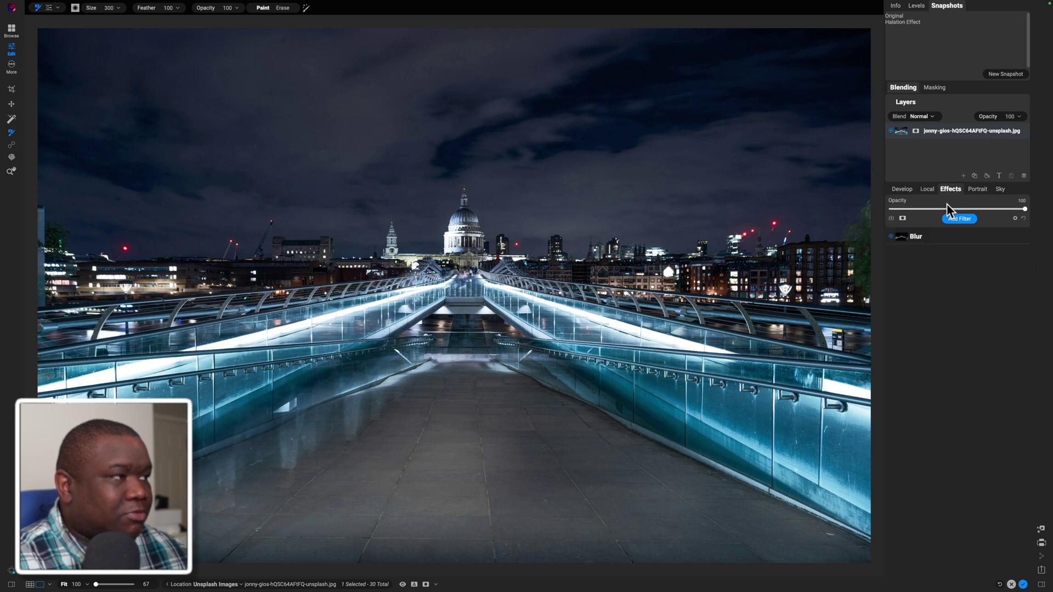
pyautogui.rightClick(902, 237)
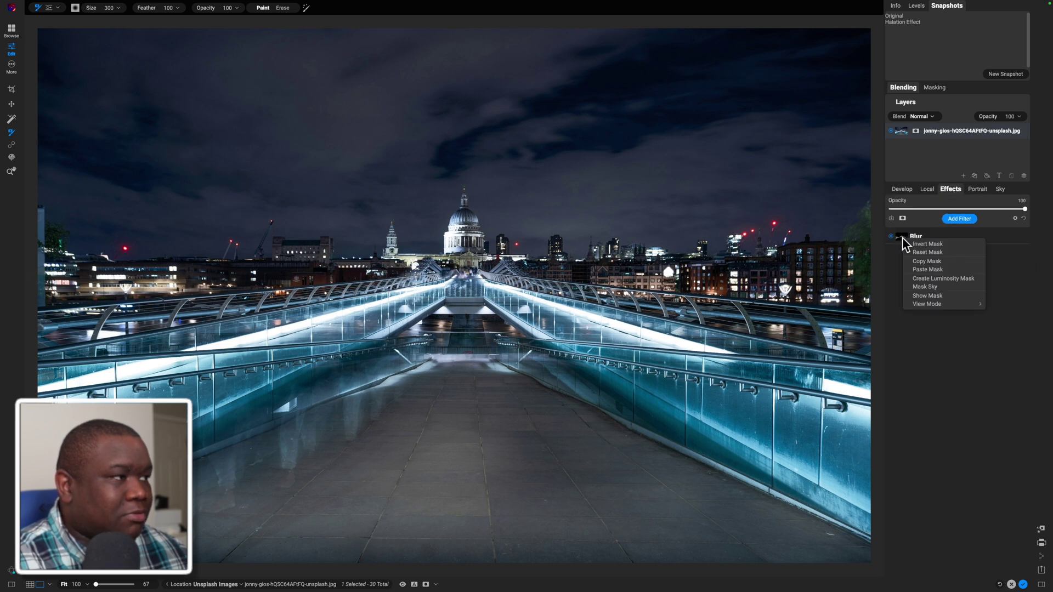
pyautogui.click(926, 263)
pyautogui.click(924, 190)
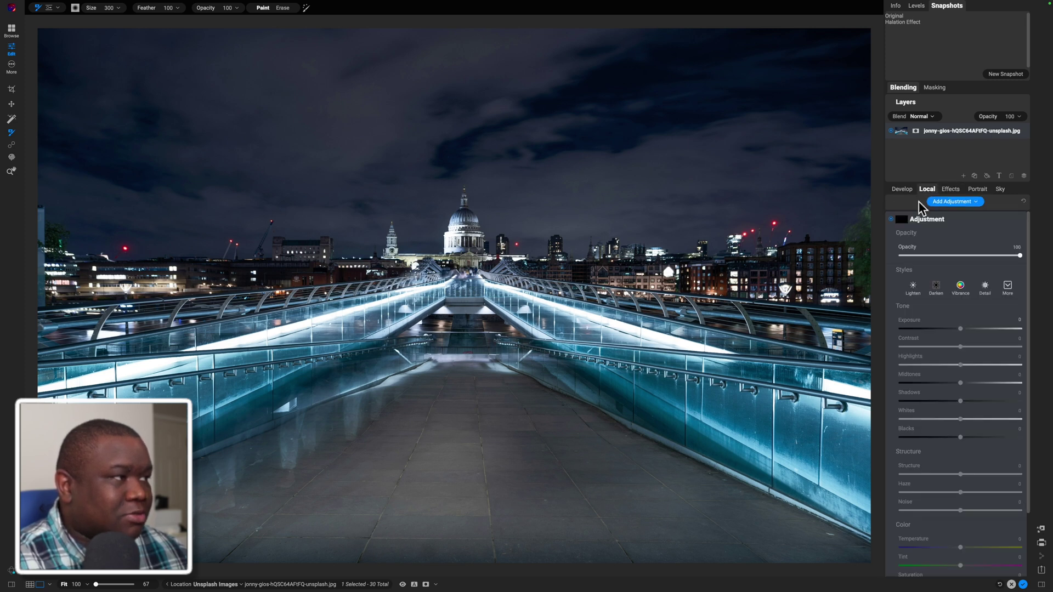
pyautogui.rightClick(901, 221)
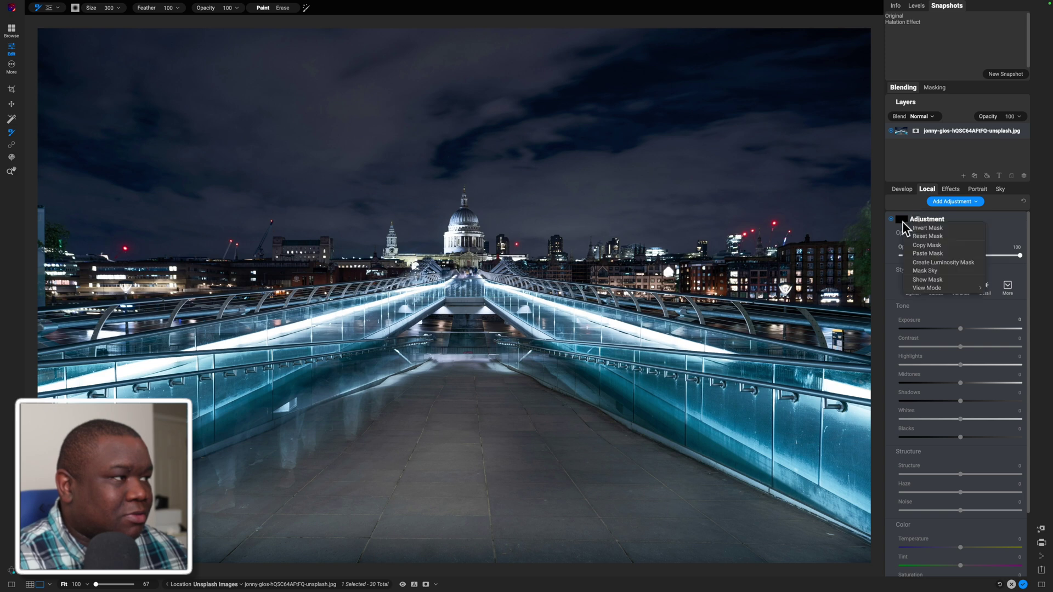
pyautogui.click(930, 254)
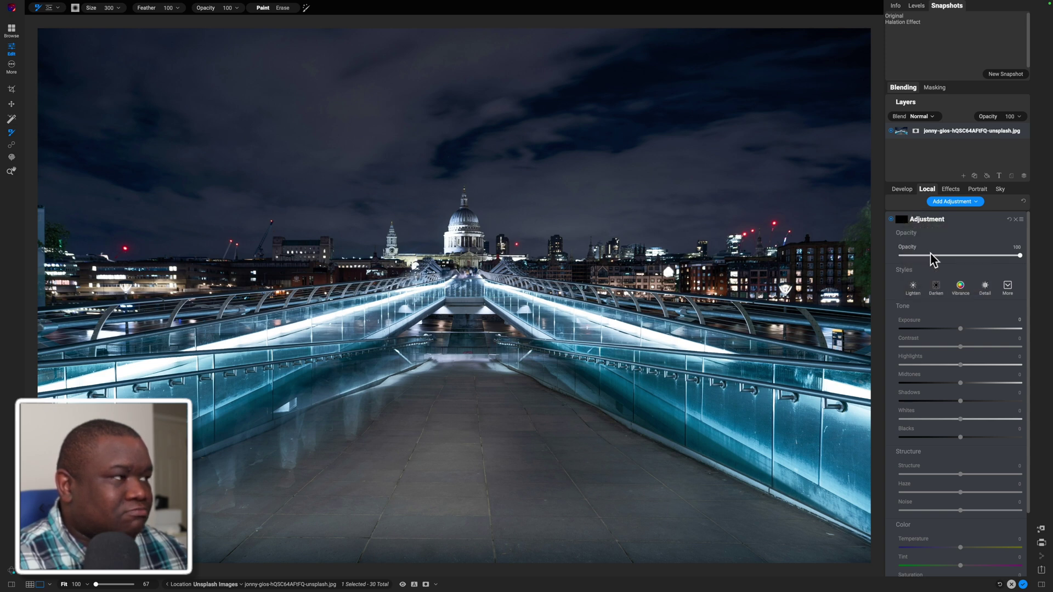
# Step: Bring up the Adjustment's Masking settings, with density 100 and feather 0
pyautogui.click(934, 88)
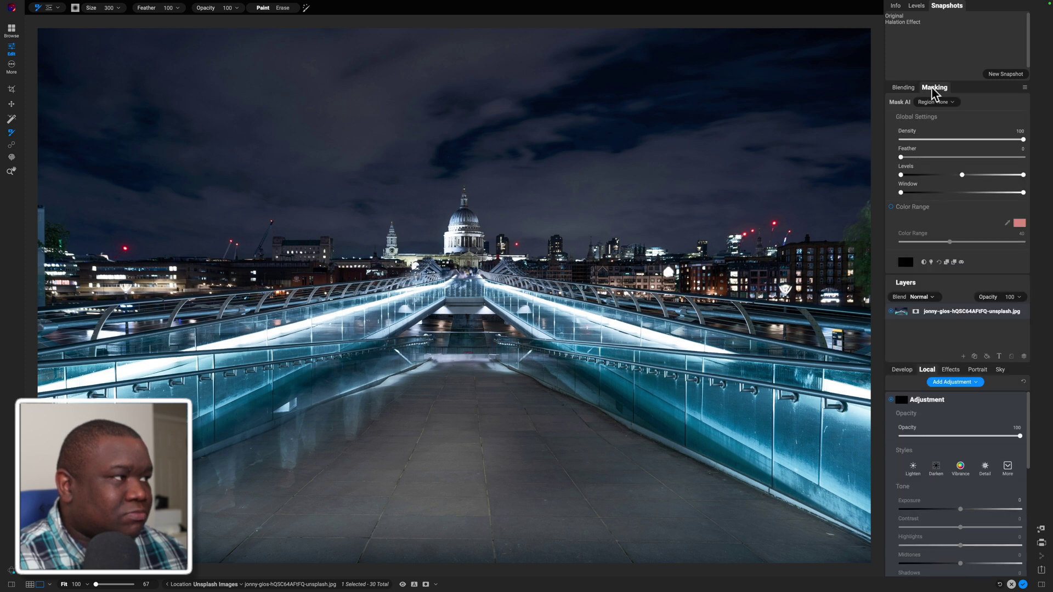
pyautogui.click(903, 88)
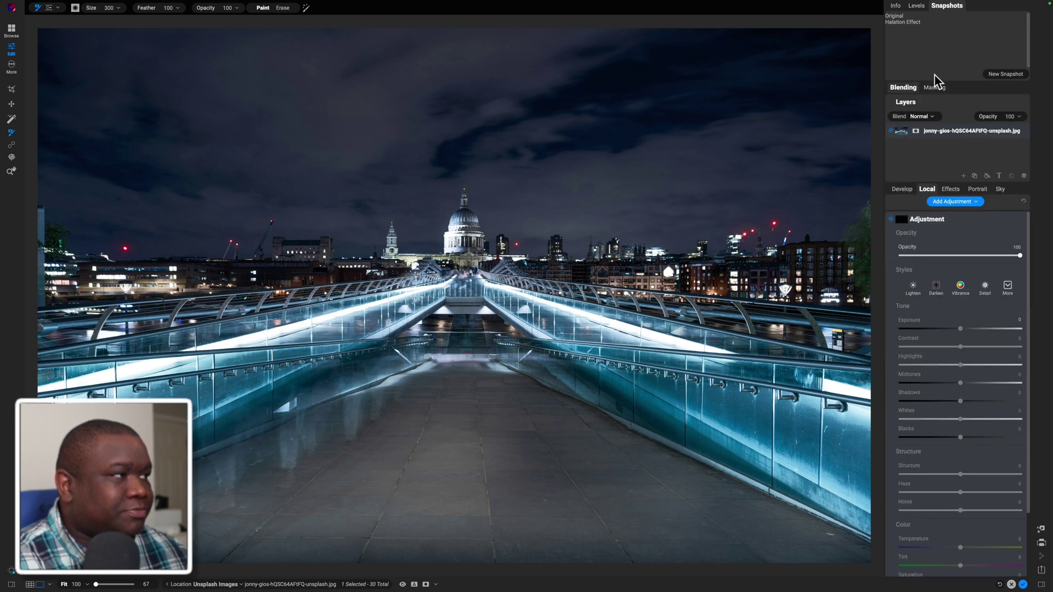
pyautogui.click(934, 88)
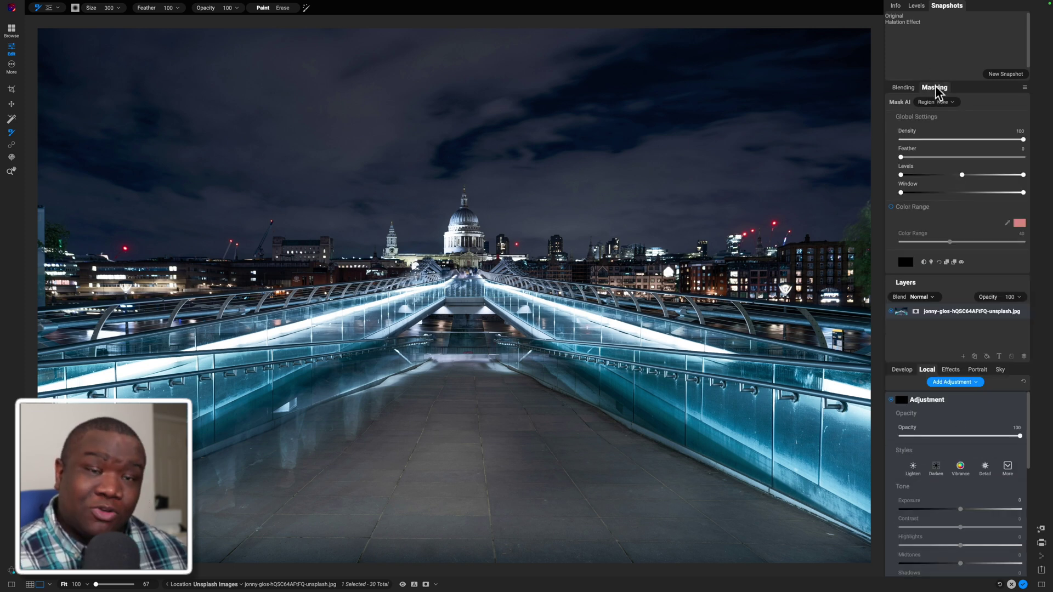
pyautogui.click(934, 88)
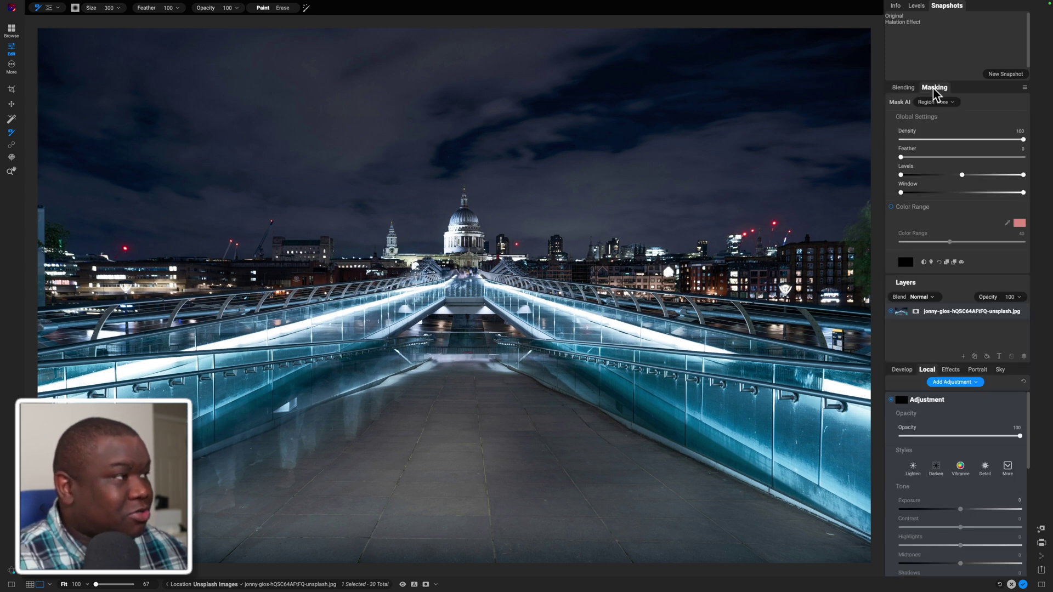
pyautogui.click(938, 271)
# Step: Make a luminosity mask for the red adjustment and slide its Window to the brightest highlights
pyautogui.click(934, 88)
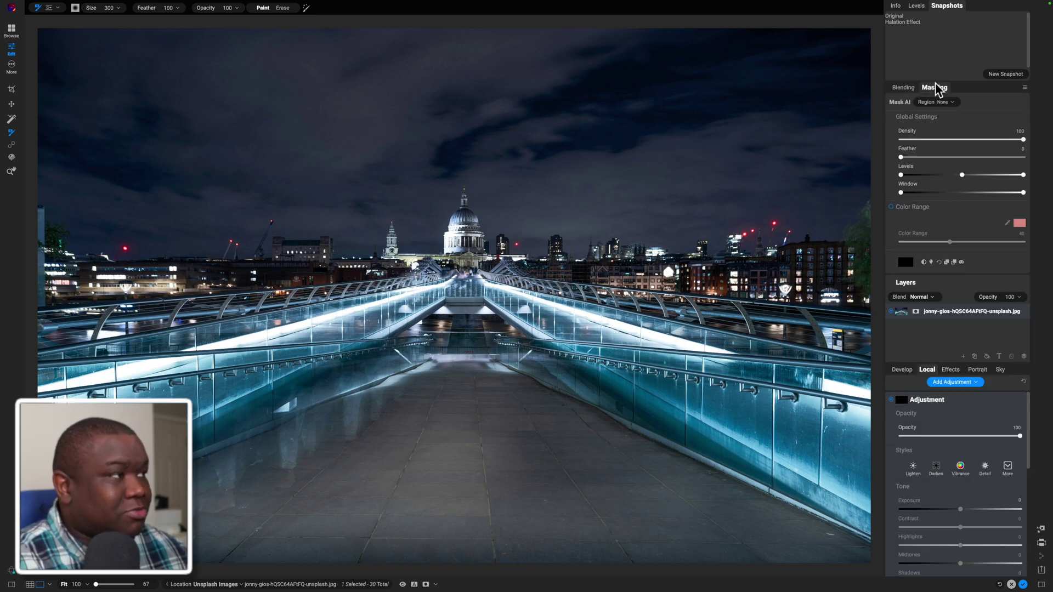
pyautogui.click(931, 263)
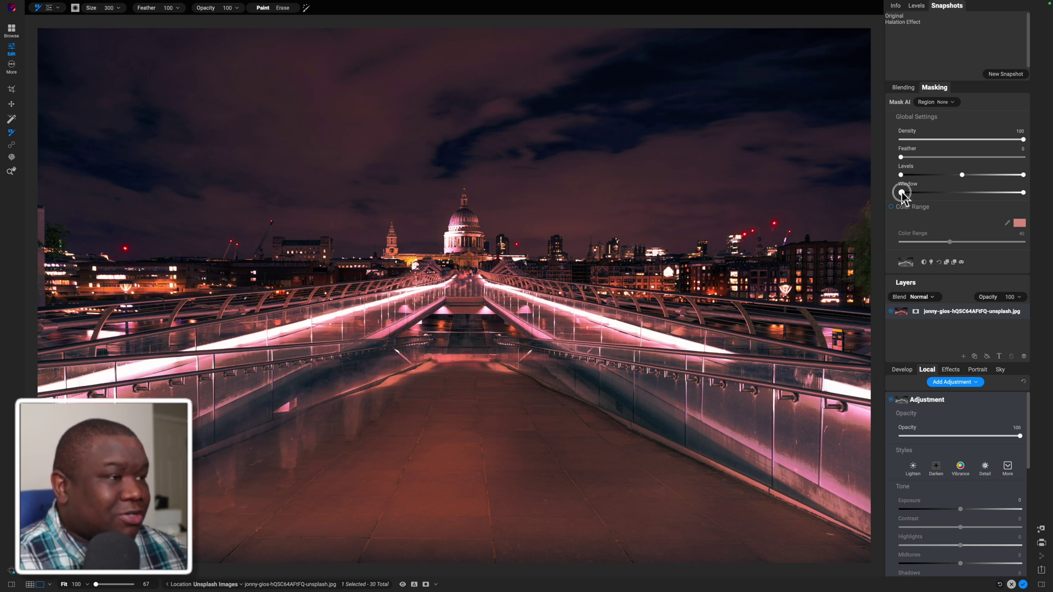
pyautogui.moveTo(902, 193); pyautogui.dragTo(967, 200)
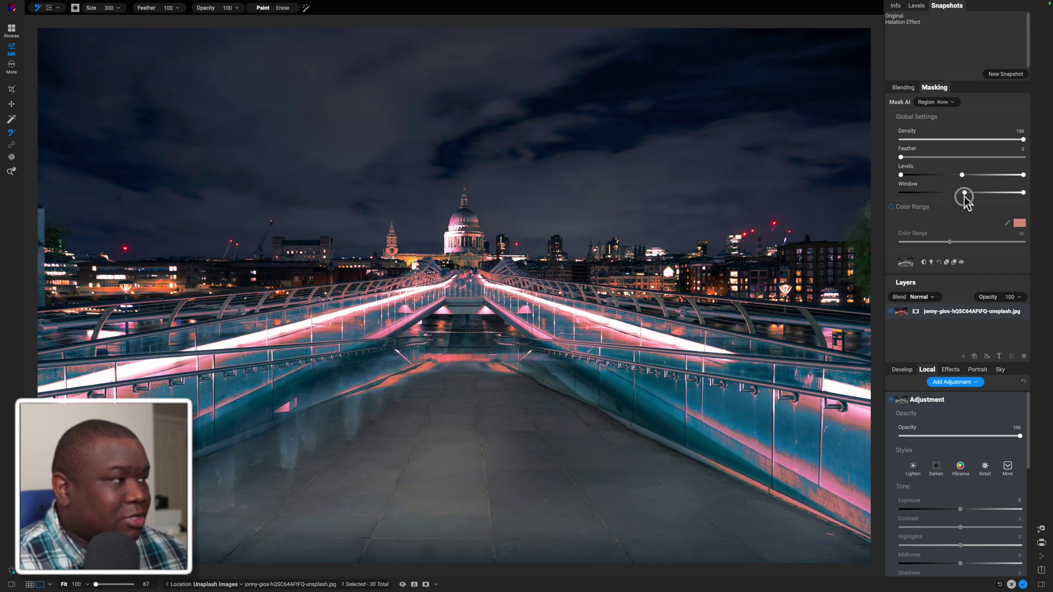
pyautogui.moveTo(965, 201); pyautogui.dragTo(968, 203)
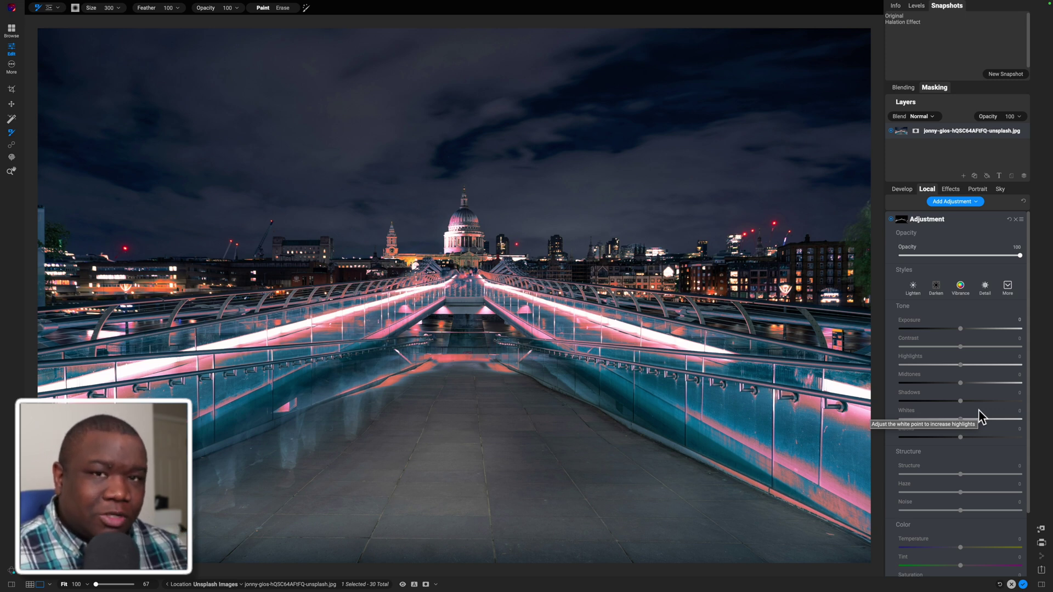
# Step: Open the paint colour picker and try red, magenta and orange-red hues
pyautogui.click(1027, 280)
pyautogui.moveTo(1027, 281); pyautogui.dragTo(912, 562)
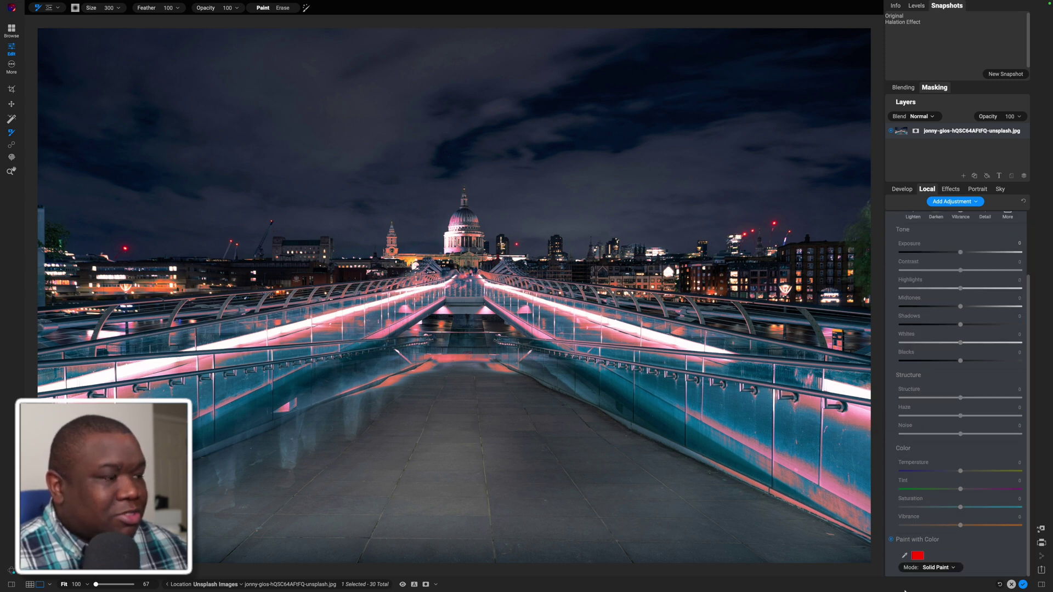
pyautogui.click(917, 558)
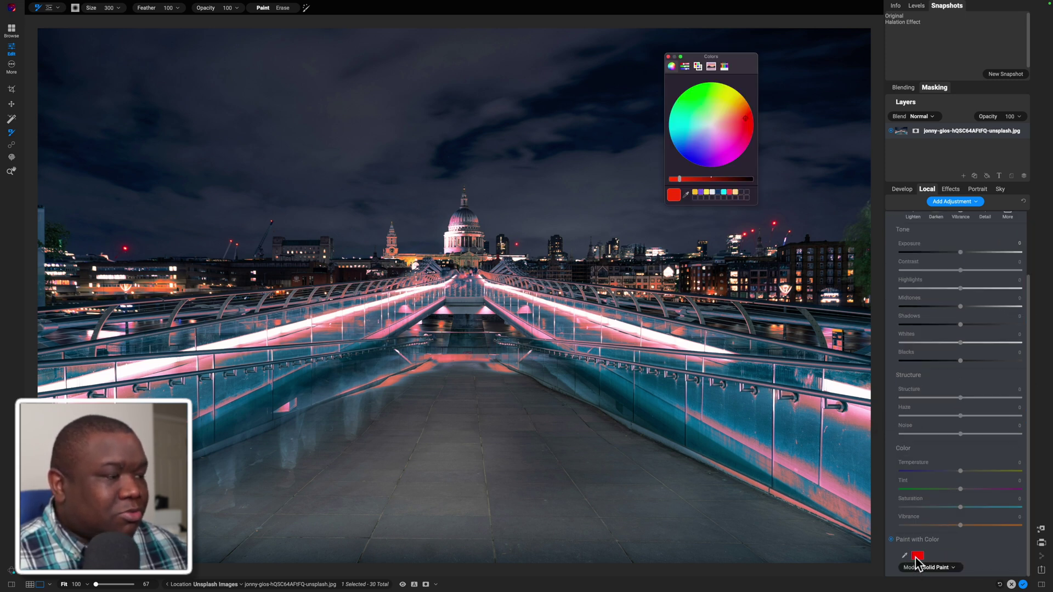
pyautogui.click(745, 118)
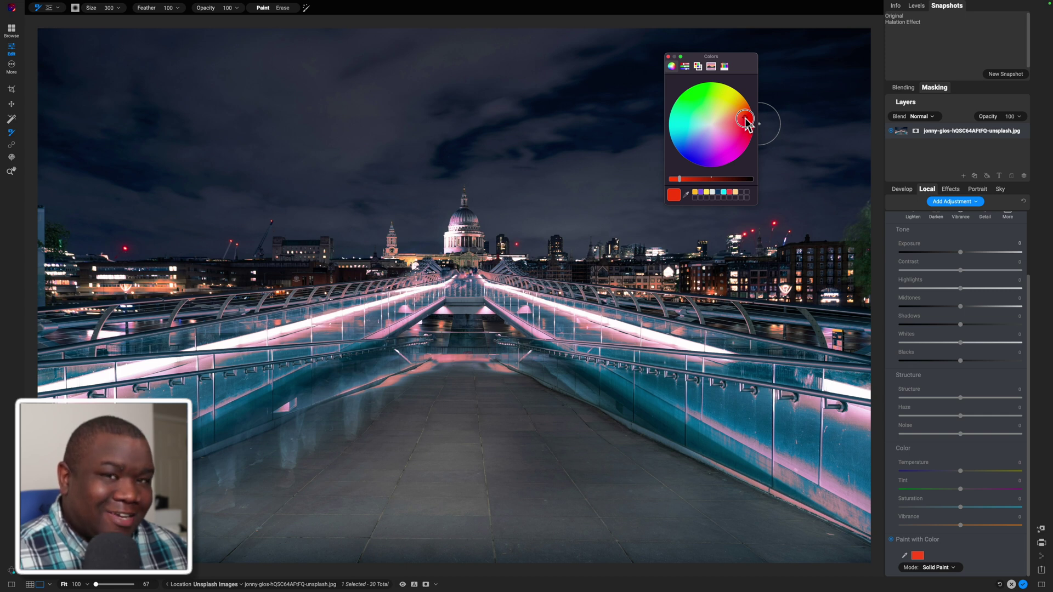
pyautogui.moveTo(747, 122)
pyautogui.mouseDown()
pyautogui.moveTo(720, 156)
pyautogui.moveTo(691, 140)
pyautogui.mouseUp()
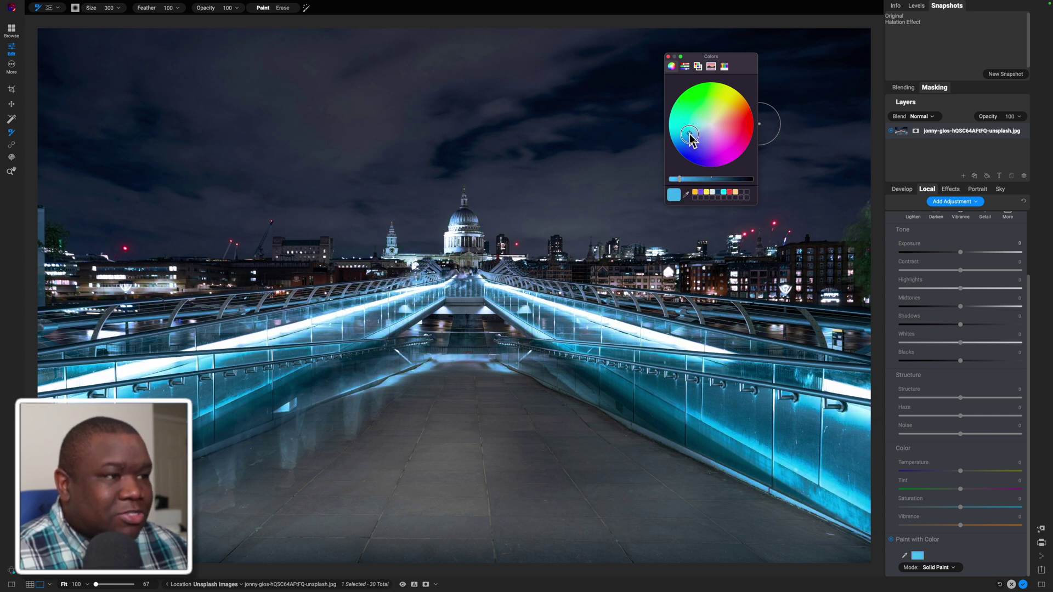
pyautogui.click(734, 117)
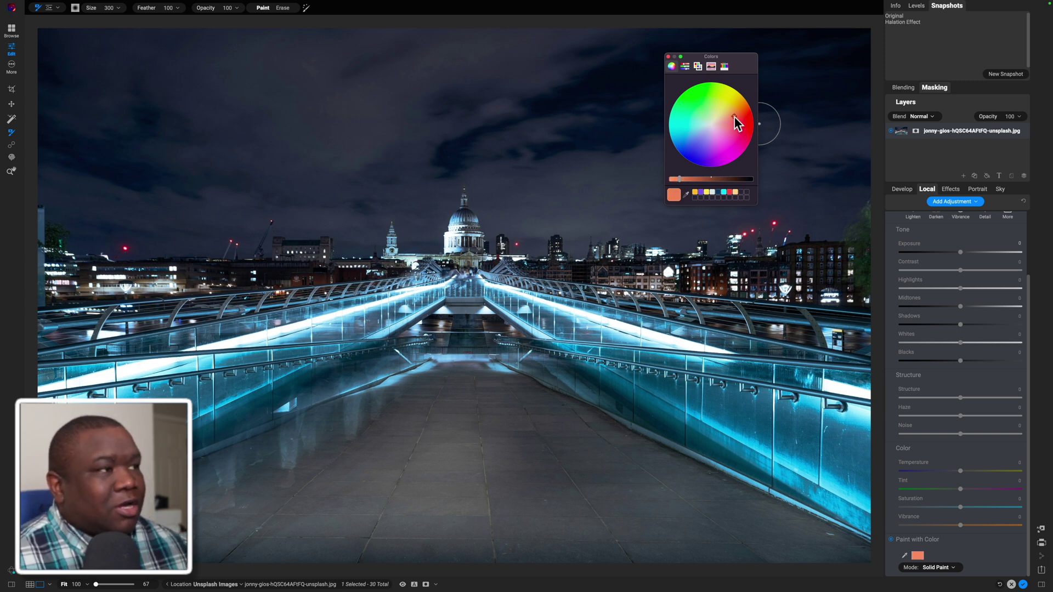
# Step: Sample the lit railing's light blue with the eyedropper, making the paint colour pale cyan
pyautogui.click(686, 194)
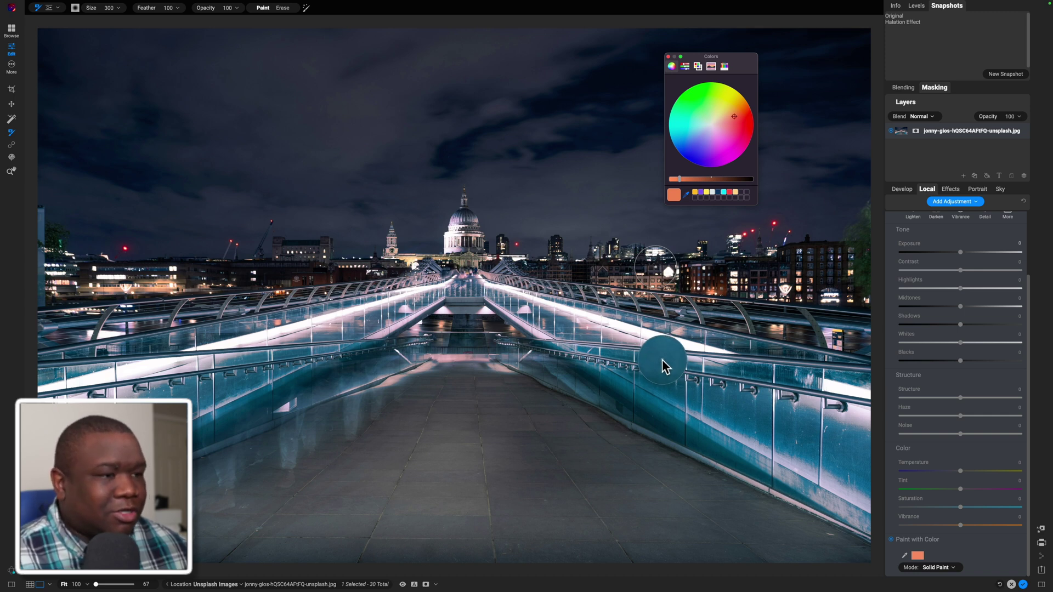
pyautogui.click(662, 360)
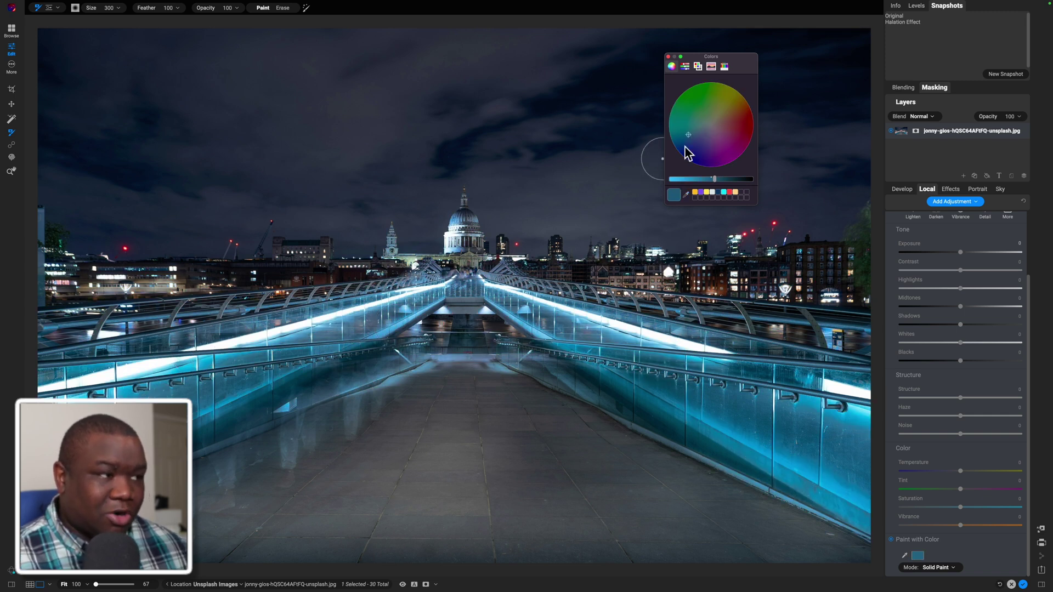
pyautogui.click(686, 195)
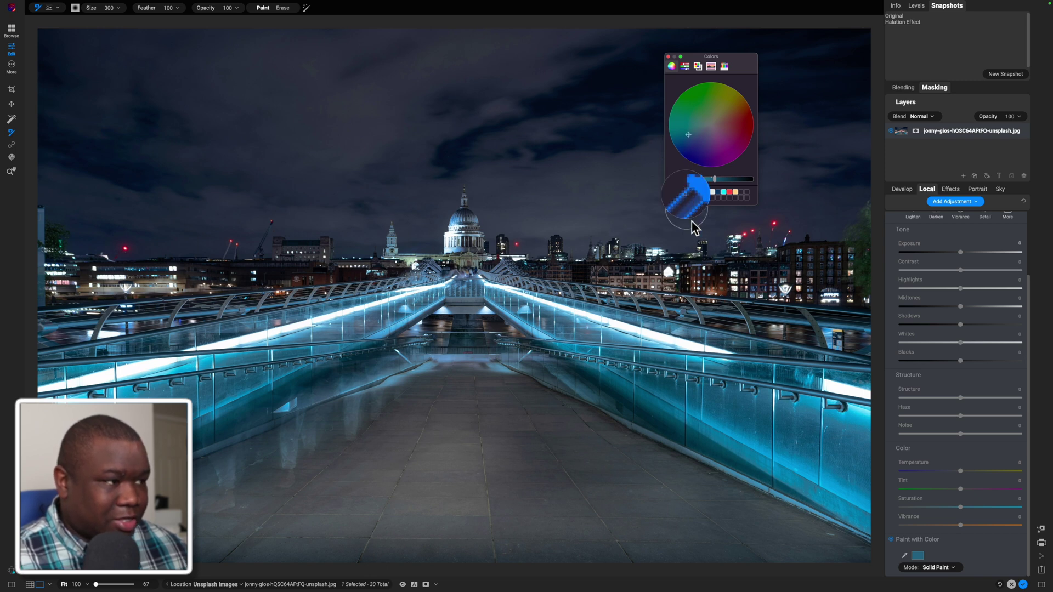
pyautogui.click(666, 344)
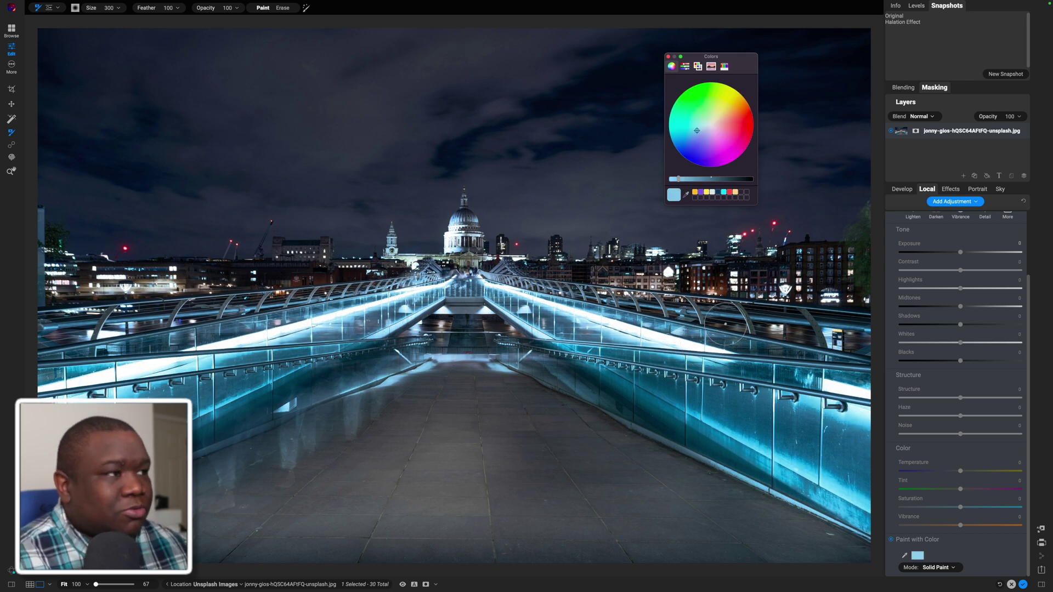
pyautogui.click(673, 57)
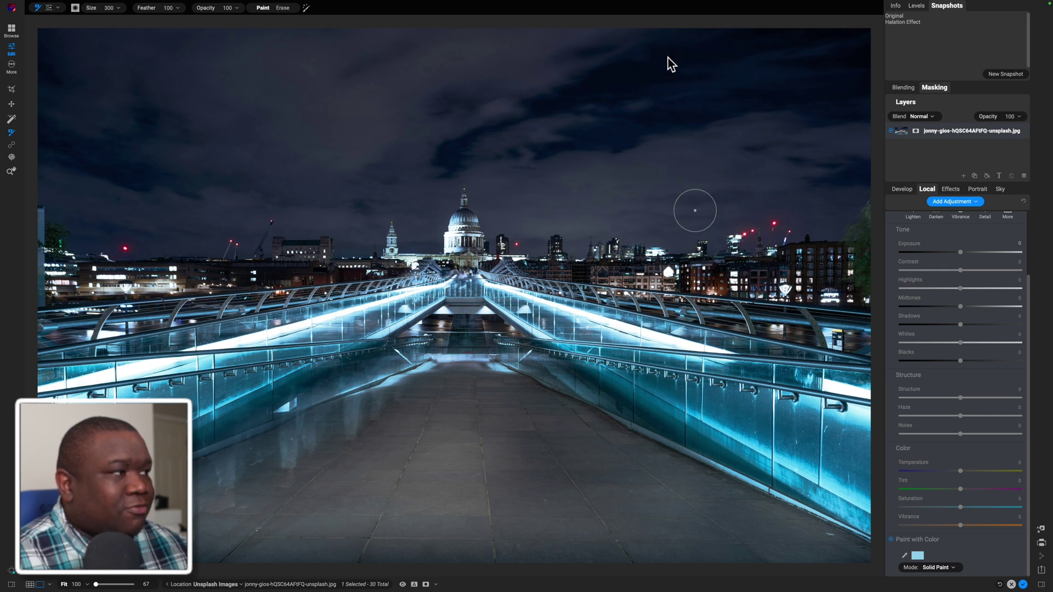
# Step: Preview the glow mask and move the Window's left handle right to keep only the brightest lights
pyautogui.moveTo(1029, 318); pyautogui.dragTo(1027, 254)
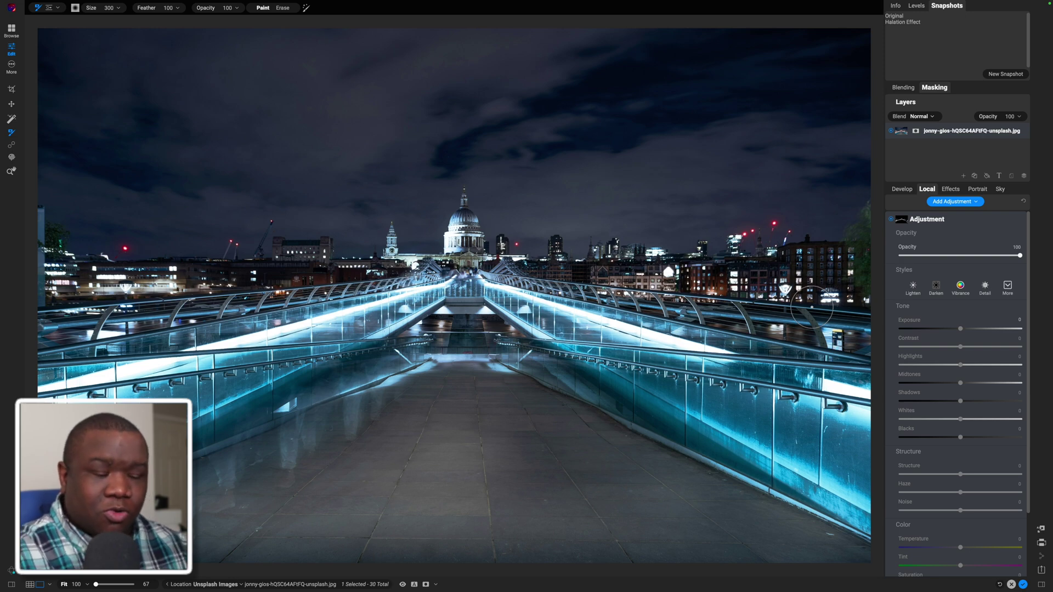
pyautogui.hotkey('ctrl', 'm')
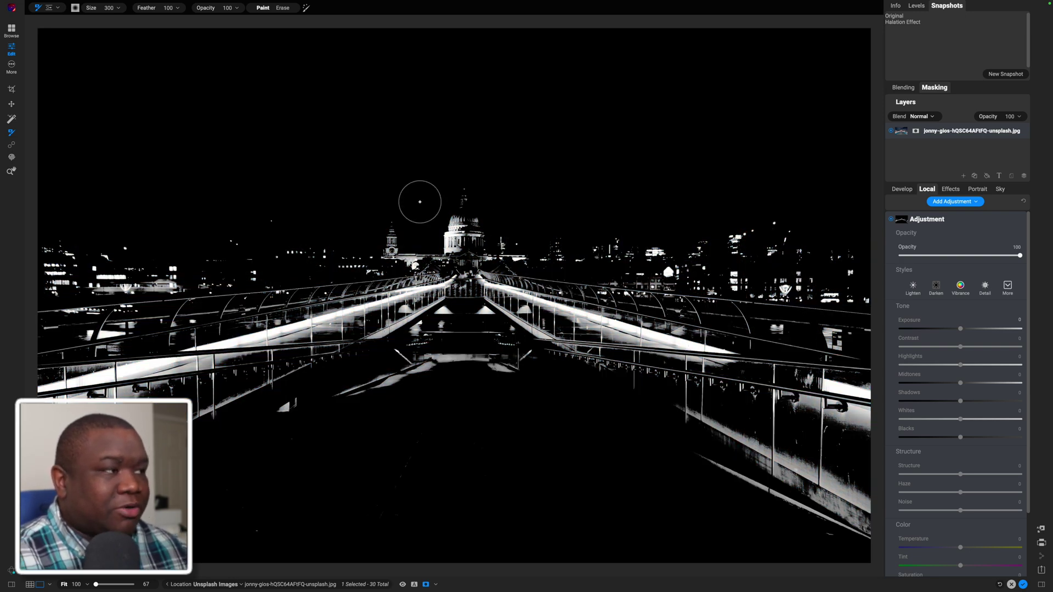
pyautogui.click(934, 88)
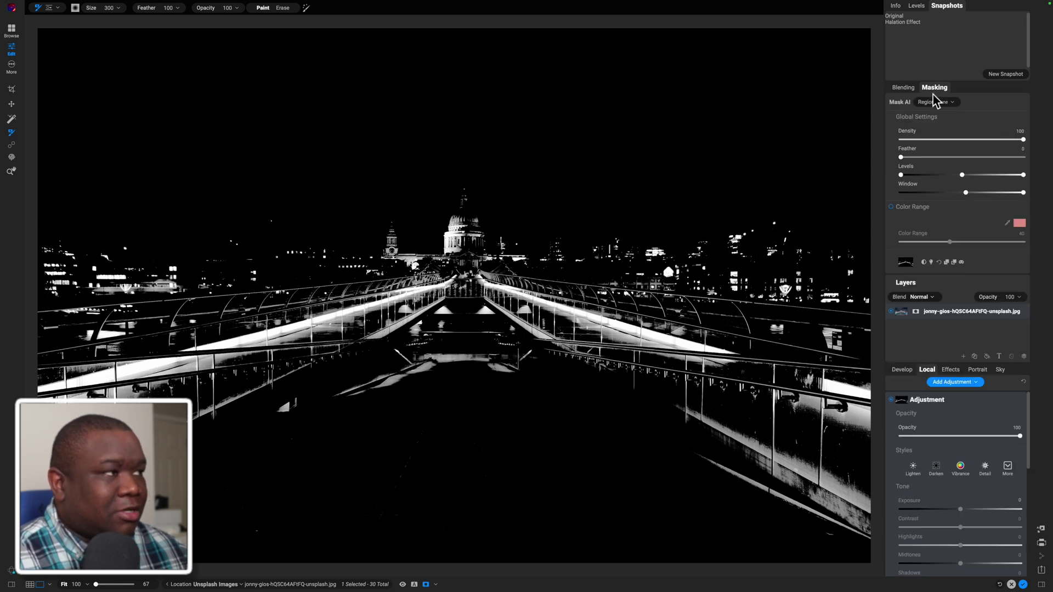
pyautogui.moveTo(965, 193); pyautogui.dragTo(974, 193)
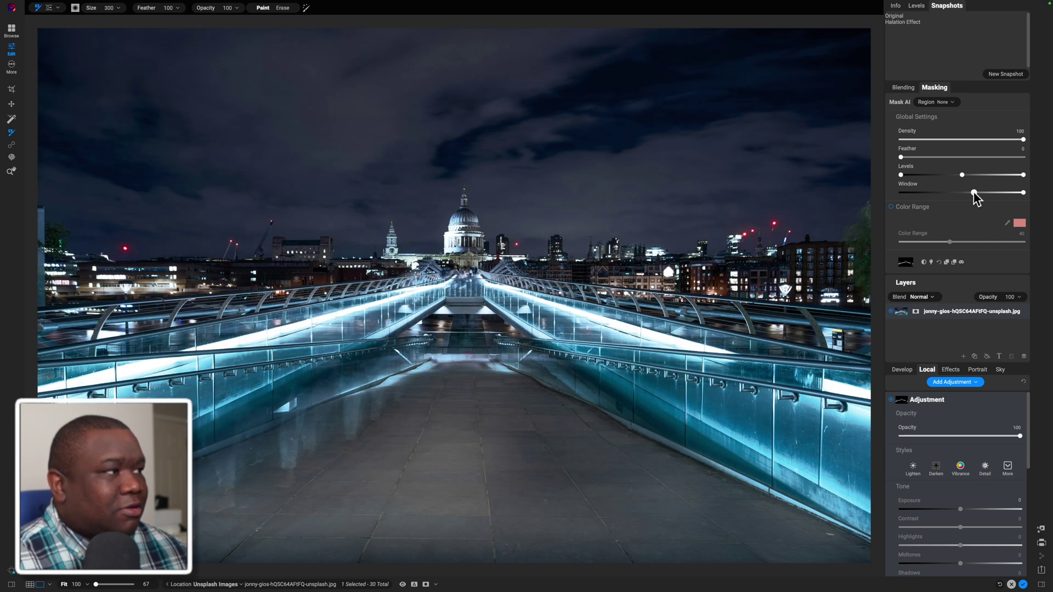
pyautogui.moveTo(974, 193); pyautogui.dragTo(983, 193)
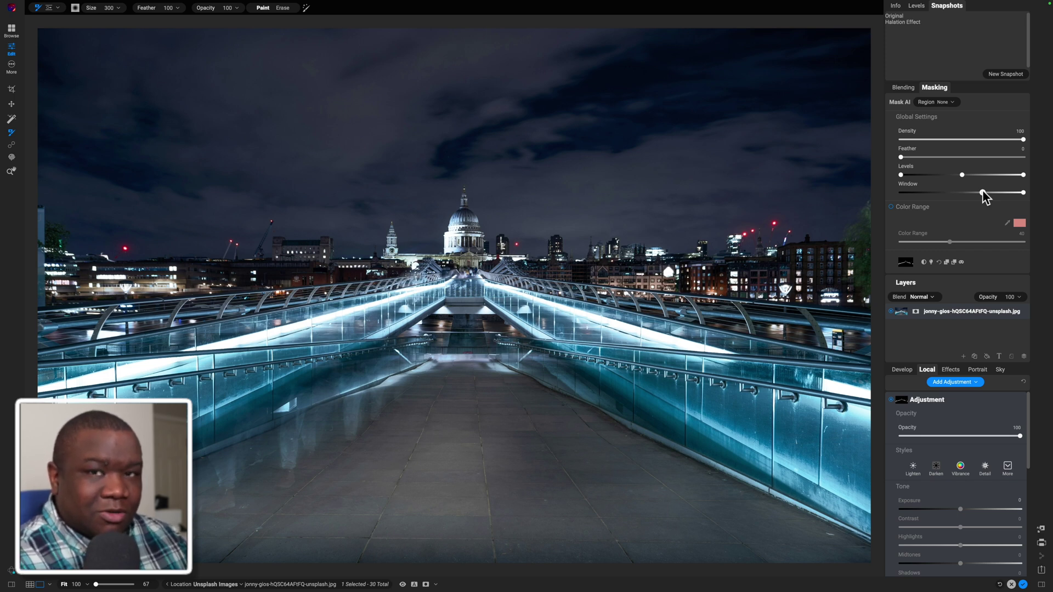
# Step: Collapse the mask settings and toggle the blue glow adjustment off and on to compare
pyautogui.click(934, 87)
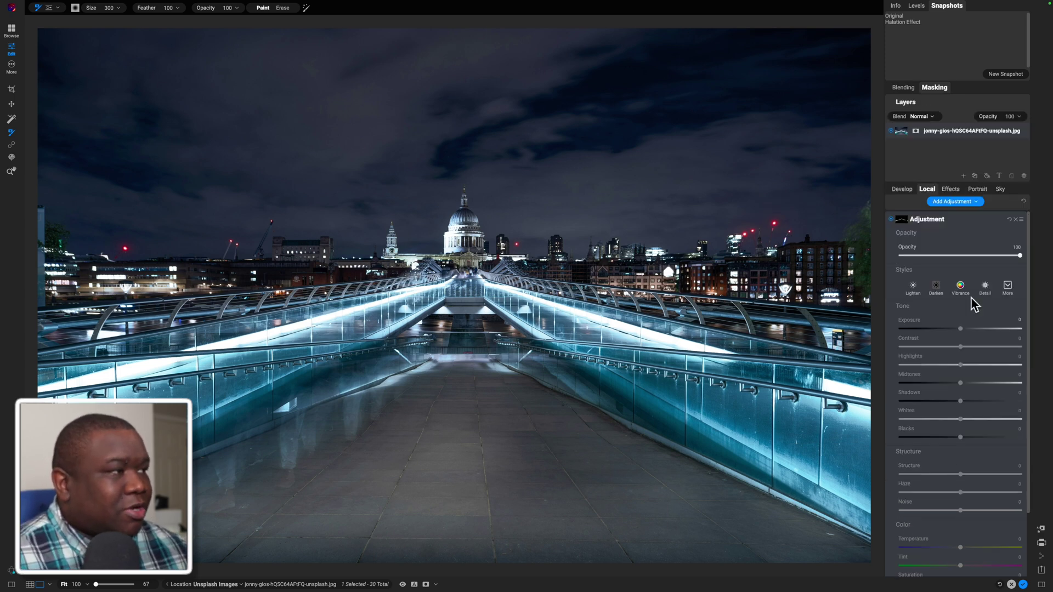
pyautogui.click(951, 222)
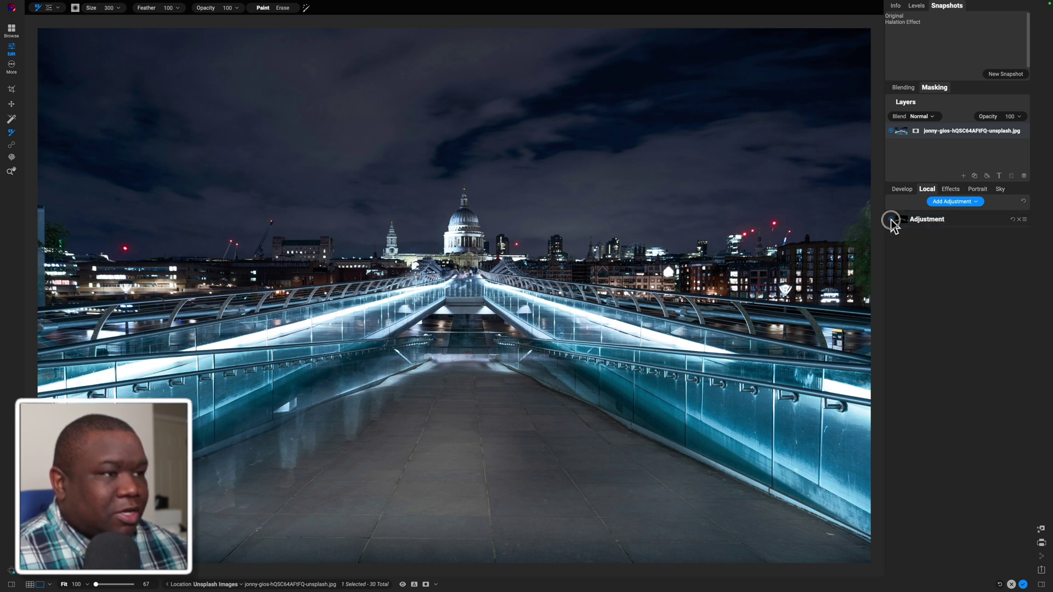
pyautogui.click(891, 219)
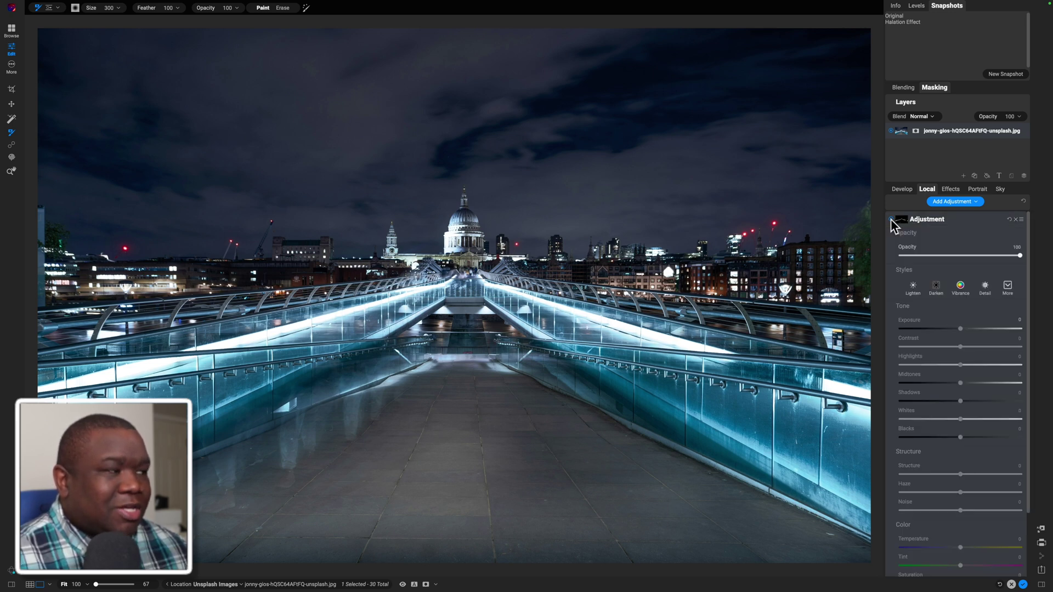
pyautogui.click(891, 219)
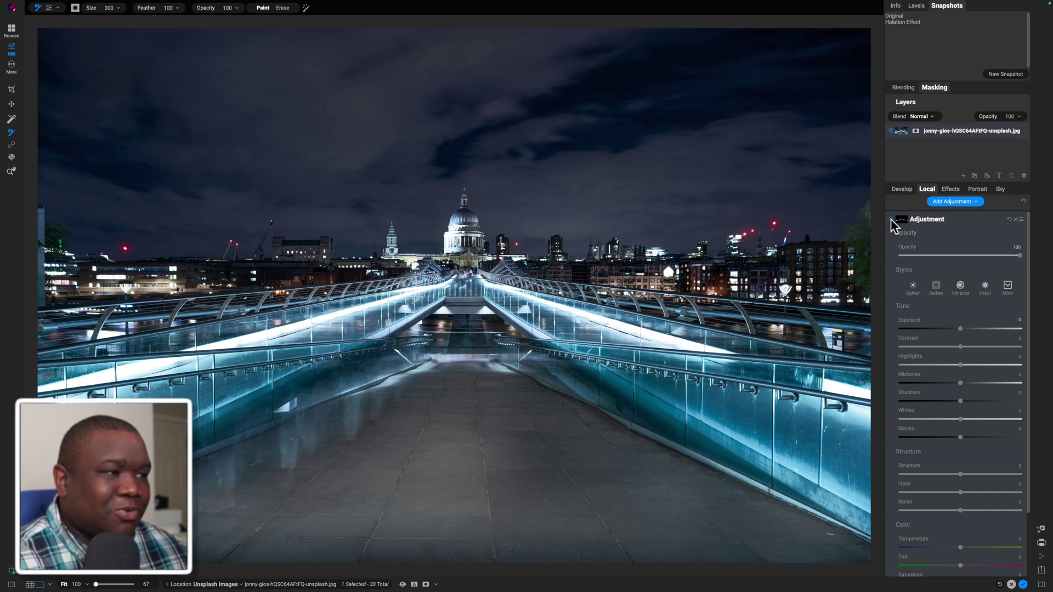
pyautogui.click(890, 219)
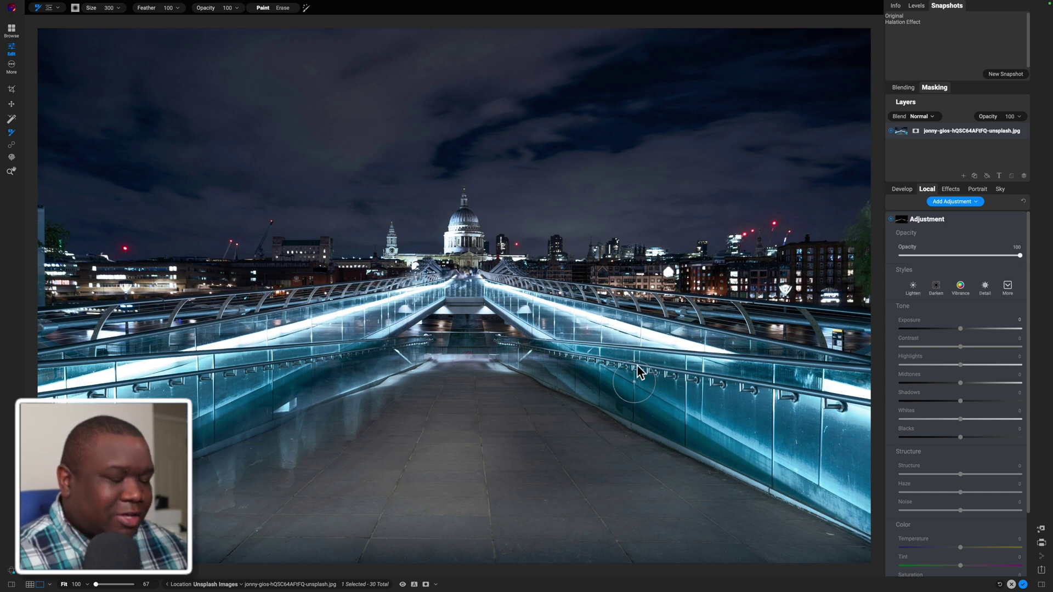
# Step: Zoom to 100% on the railing, compare the glow off and on, then return to Fit view
pyautogui.press('z')
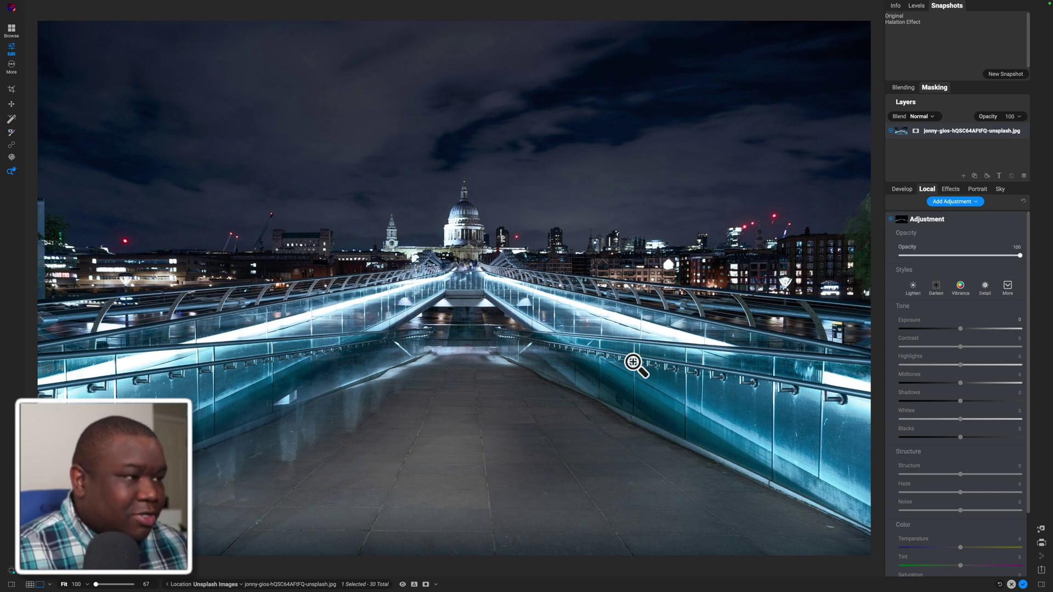
pyautogui.click(622, 324)
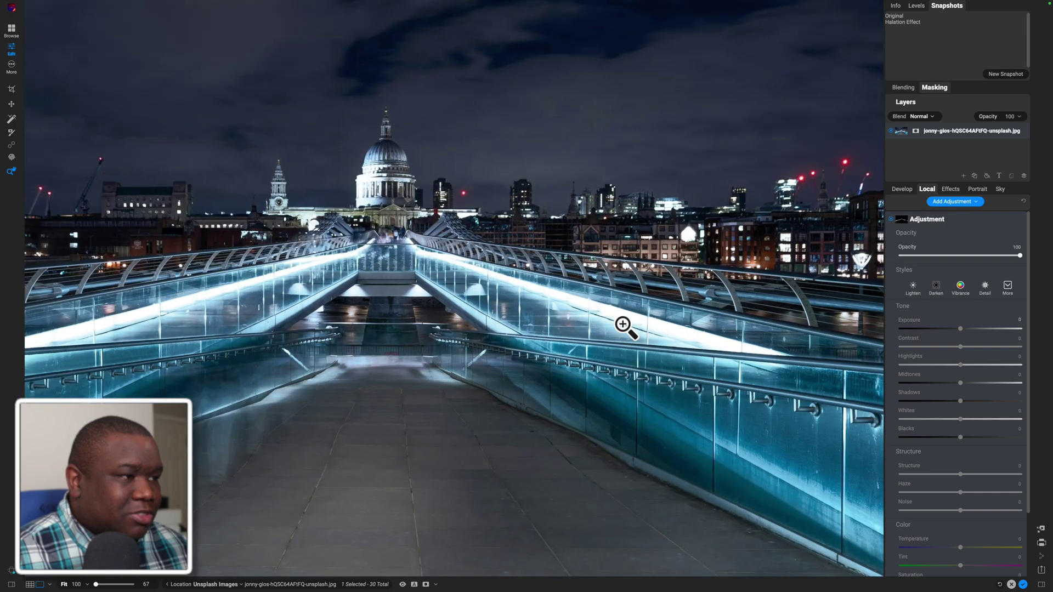
pyautogui.click(890, 219)
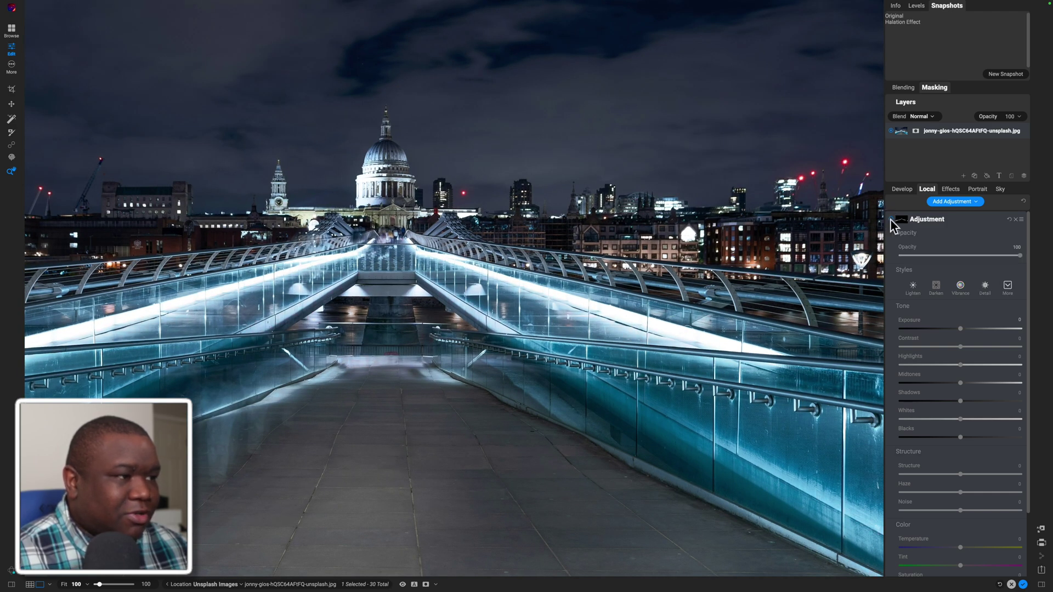
pyautogui.click(890, 219)
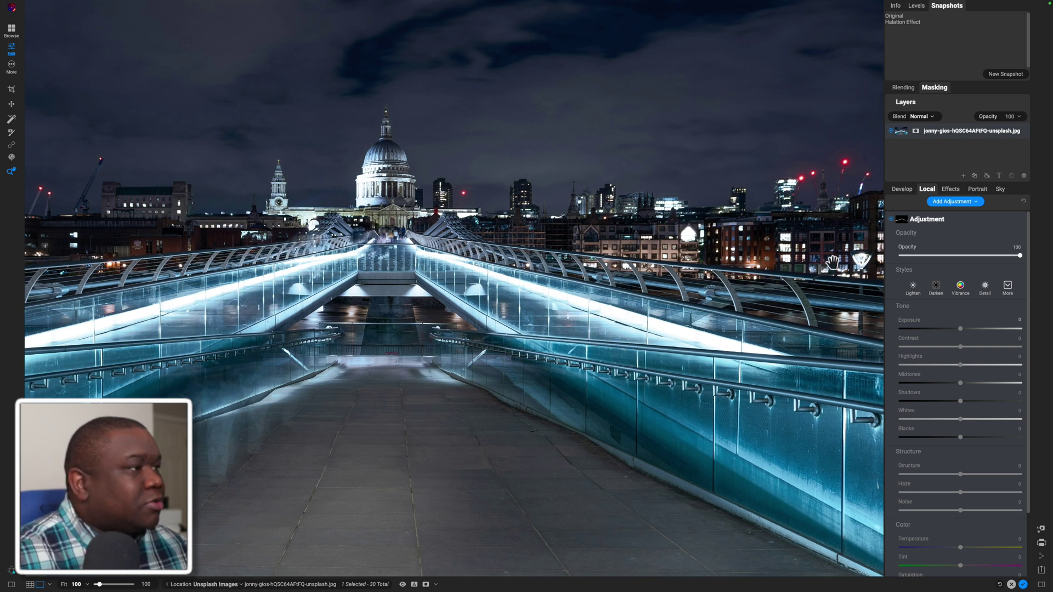
pyautogui.click(956, 219)
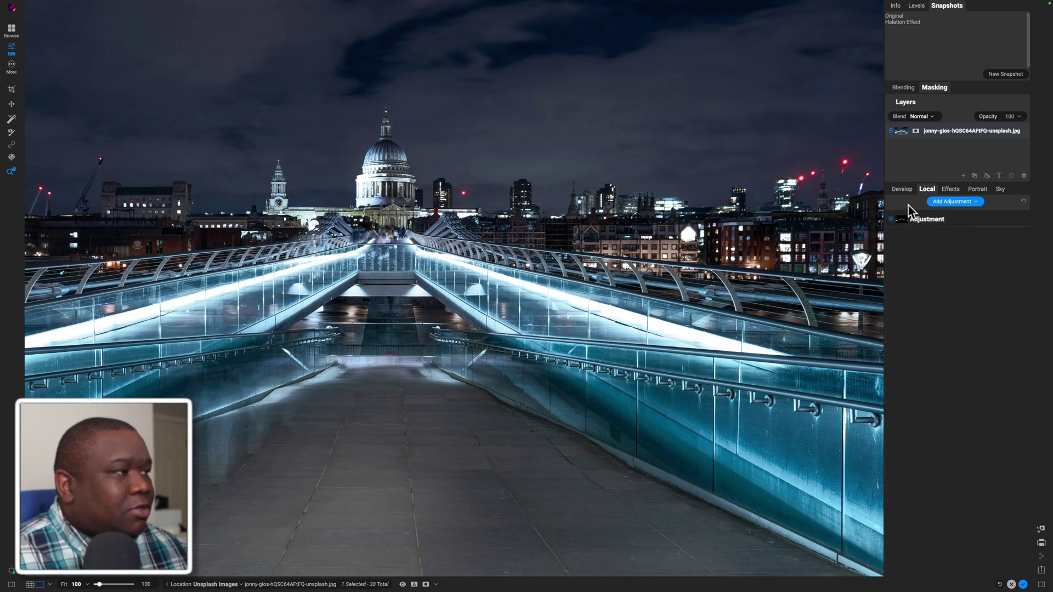
pyautogui.click(570, 204)
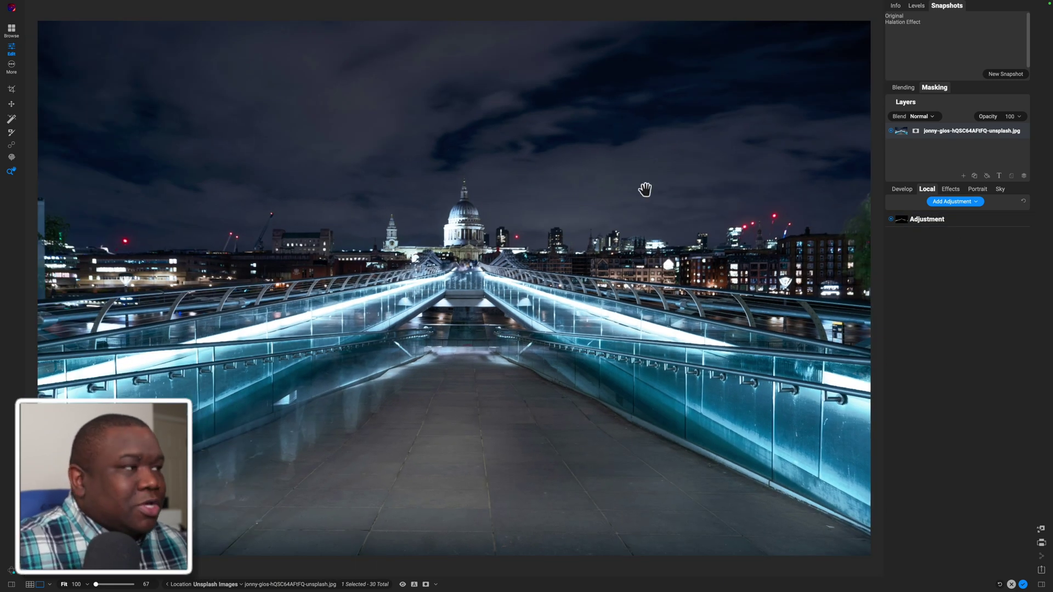
# Step: Add a Film Grain filter to the photo from the Effects filters
pyautogui.click(950, 188)
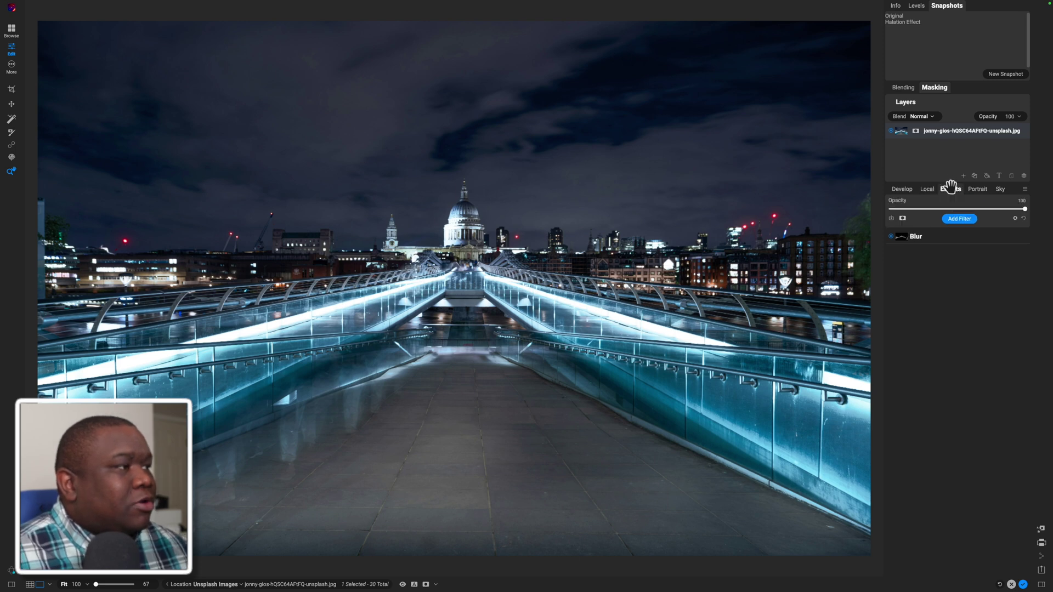
pyautogui.click(958, 219)
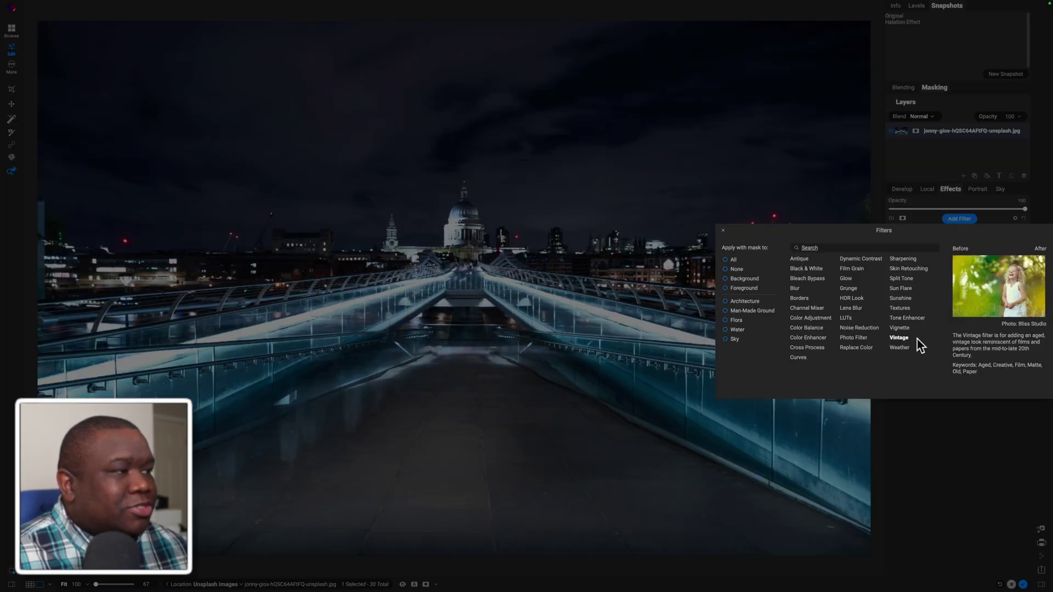
pyautogui.click(848, 268)
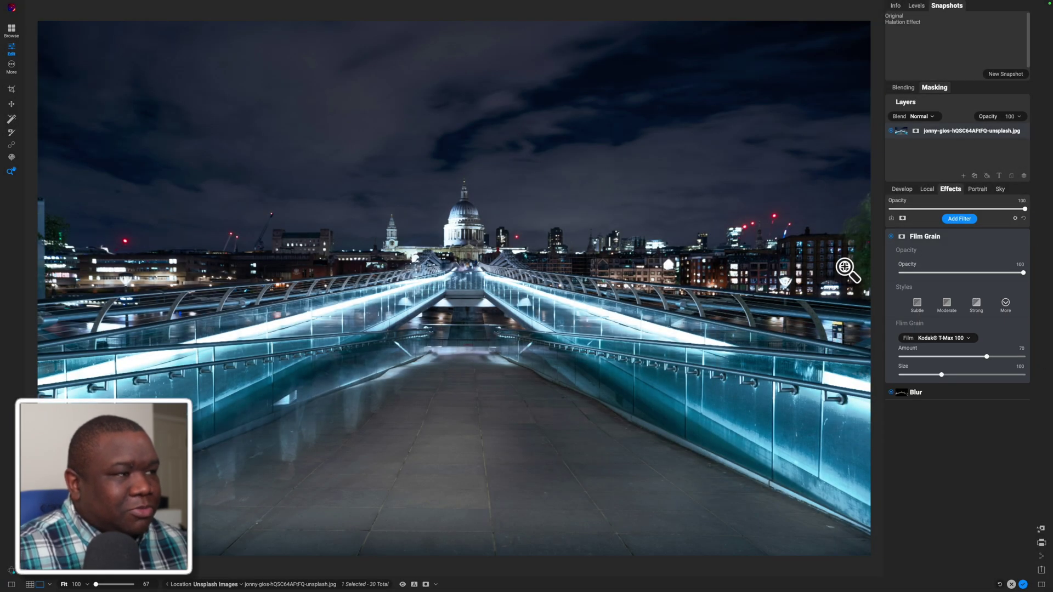
# Step: Set the grain film to Ilford Delta 3200, lower Amount to 21, and compare before/after
pyautogui.click(958, 339)
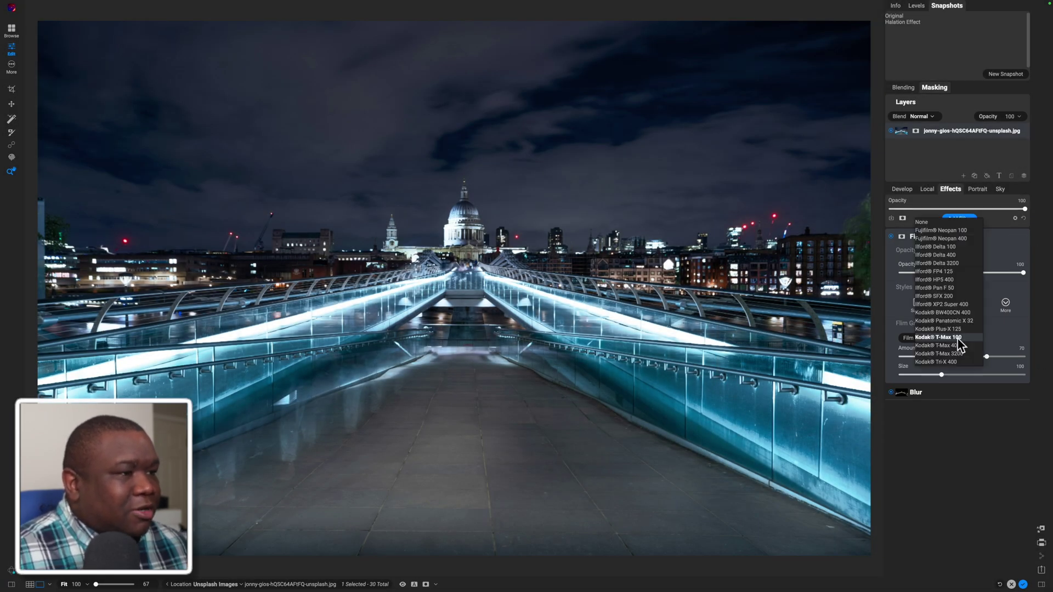
pyautogui.click(954, 263)
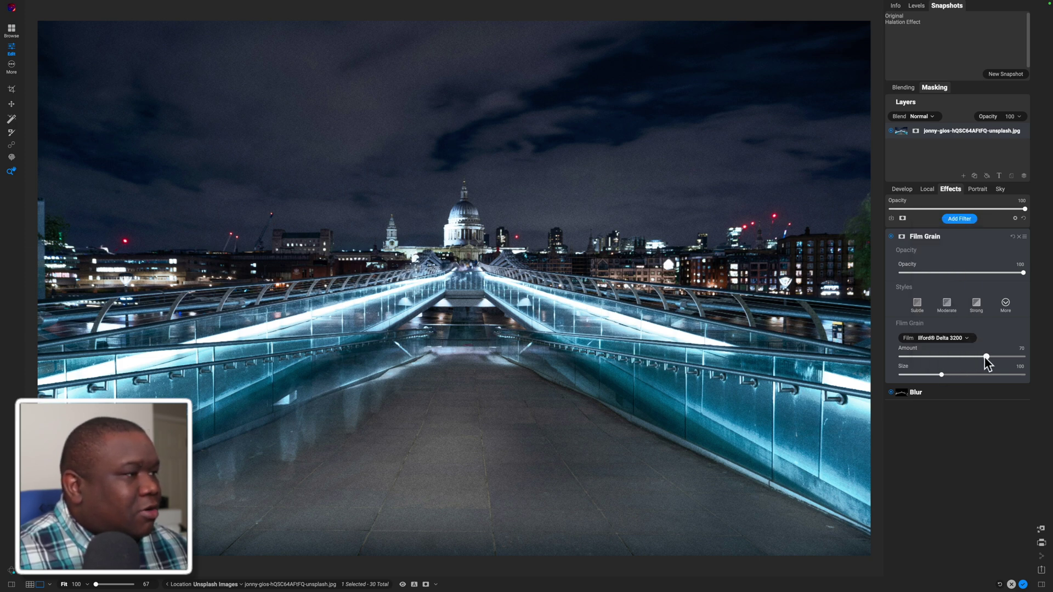
pyautogui.moveTo(985, 358); pyautogui.dragTo(929, 376)
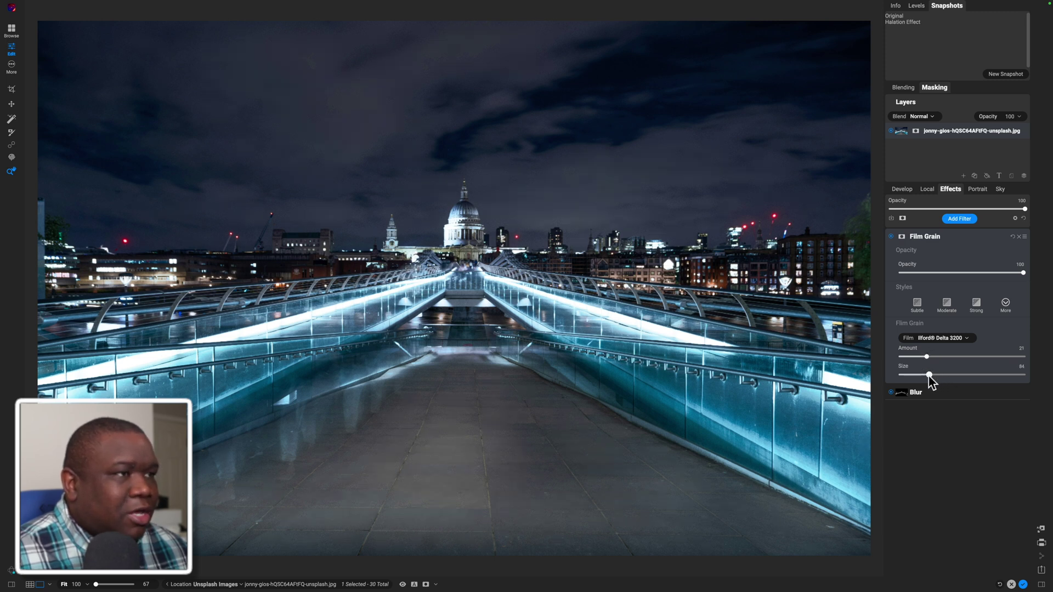
pyautogui.click(891, 236)
pyautogui.click(891, 236)
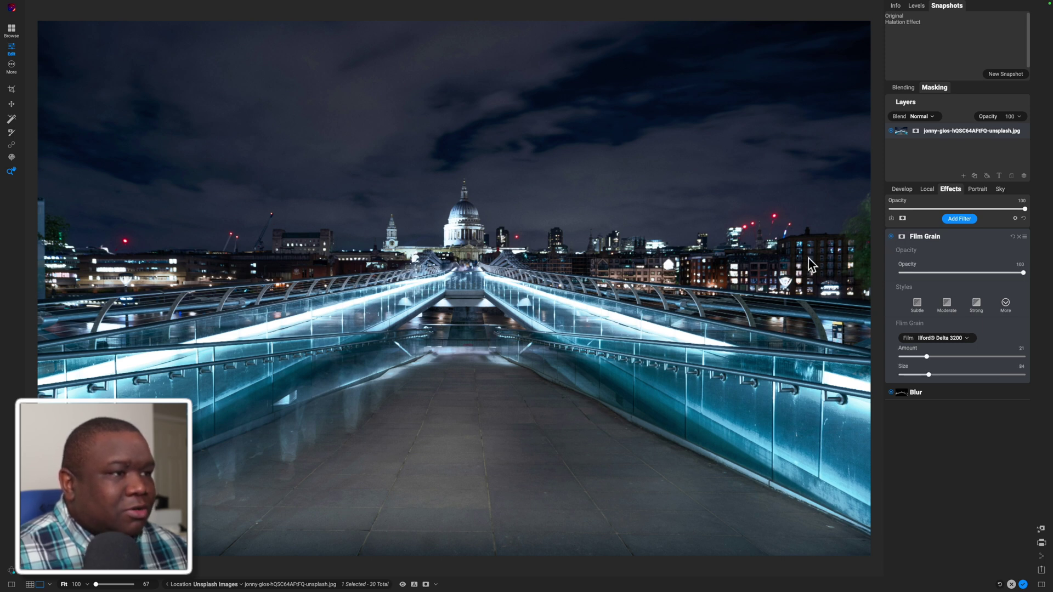